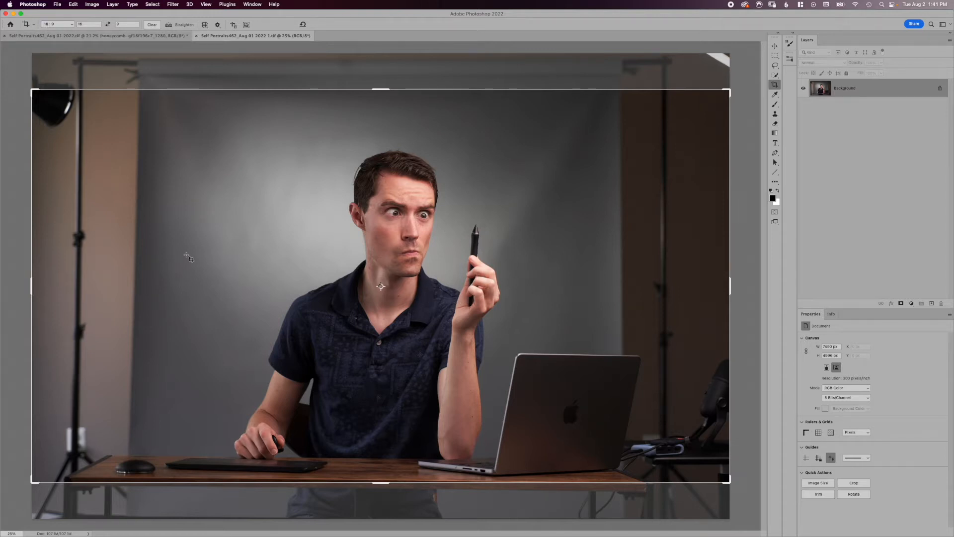
- Crop the photo to the 16:9 frame around the man, desk and laptop
left_click(436, 312)
left_click_drag(391, 300, 391, 300)
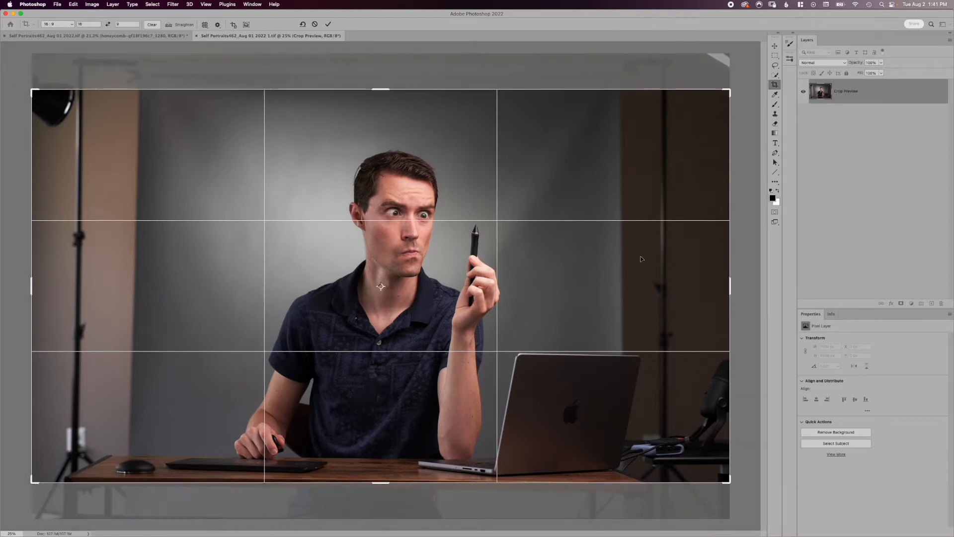
key("Return")
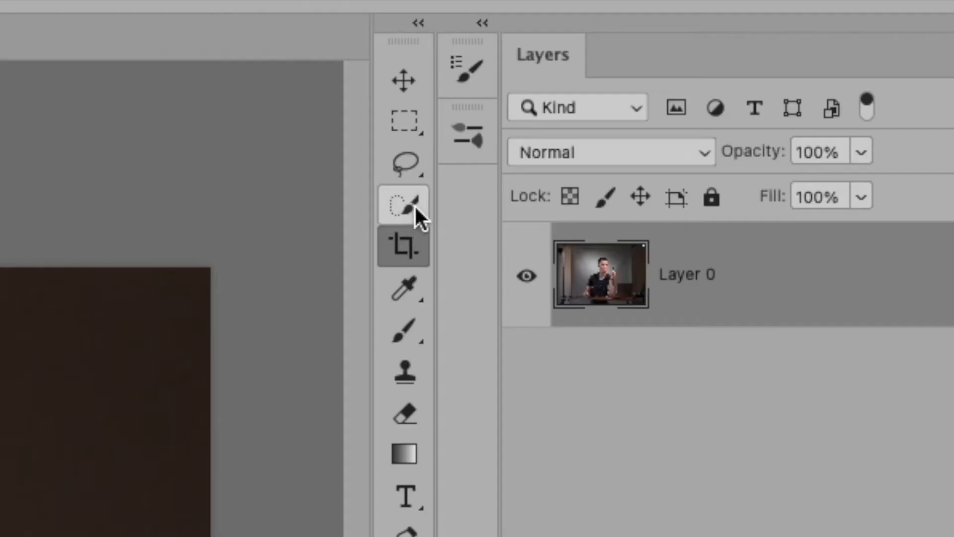
- Select the man's head with the Quick Selection tool, subtracting the neck so the selection ends at the jawline
left_click(774, 77)
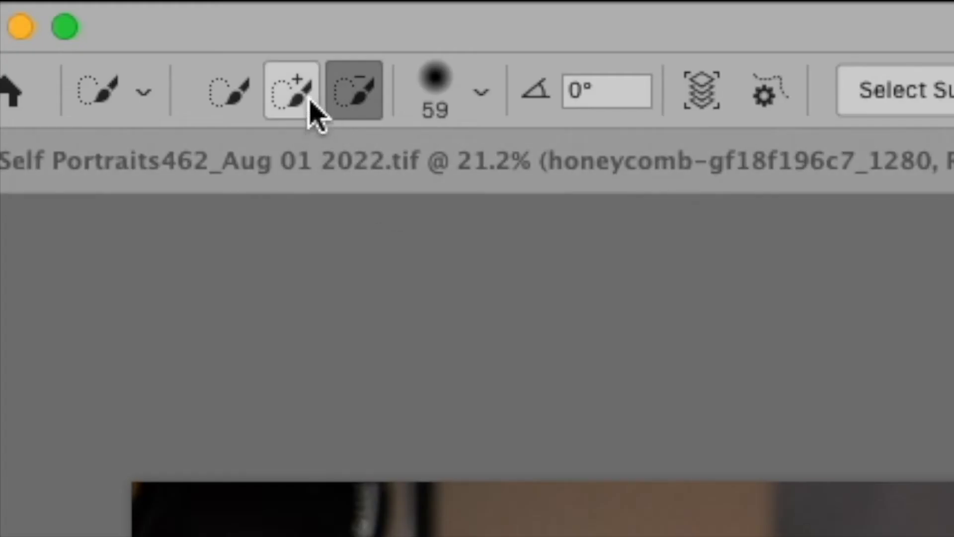
left_click(58, 24)
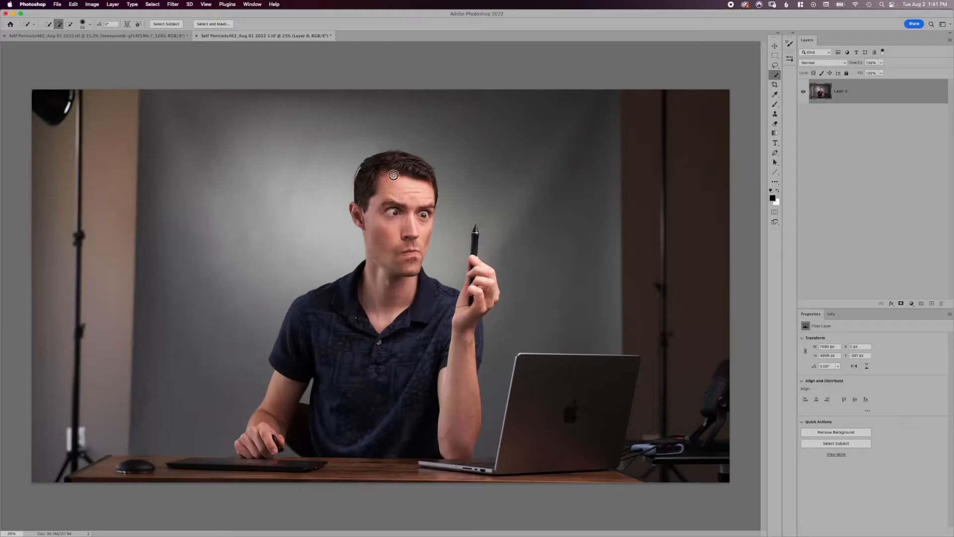
mouse_move(394, 176)
left_mouse_down()
mouse_move(392, 247)
mouse_move(400, 253)
mouse_move(419, 236)
mouse_move(406, 184)
mouse_move(393, 169)
mouse_move(364, 212)
left_mouse_up()
left_click_drag(426, 215, 429, 206)
left_click(70, 24)
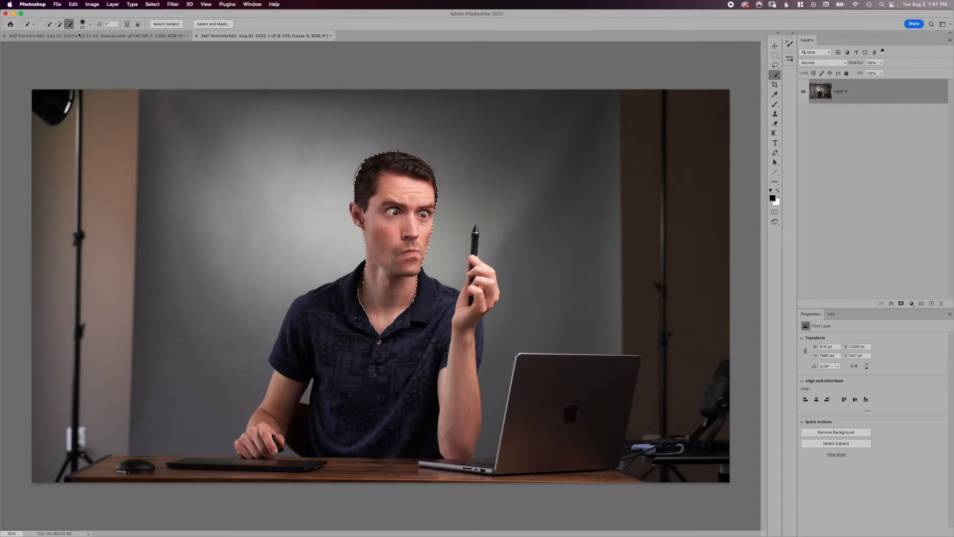
mouse_move(358, 297)
left_mouse_down()
mouse_move(388, 345)
mouse_move(383, 329)
mouse_move(420, 297)
left_mouse_up()
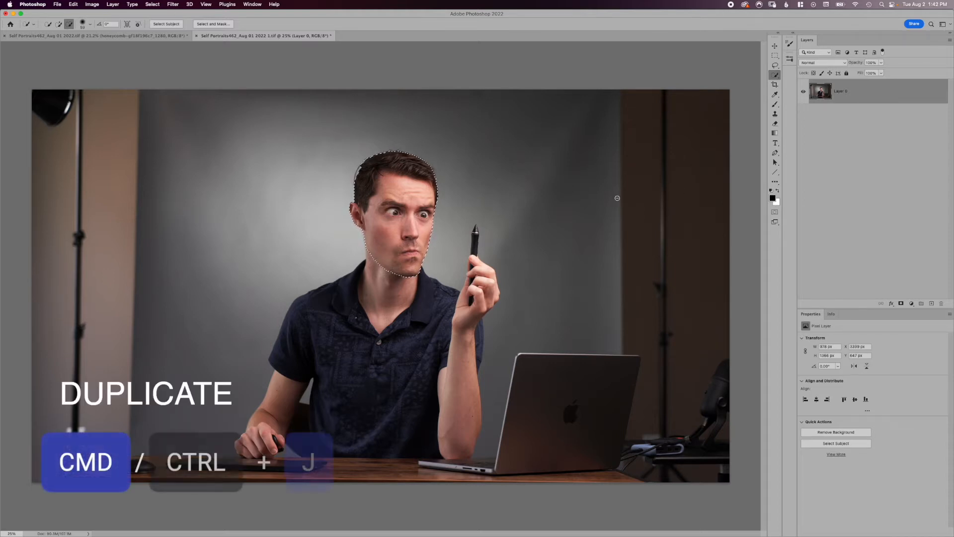
- Copy the selected head to a new layer, hide that layer and make Layer 0 active
key("super+j")
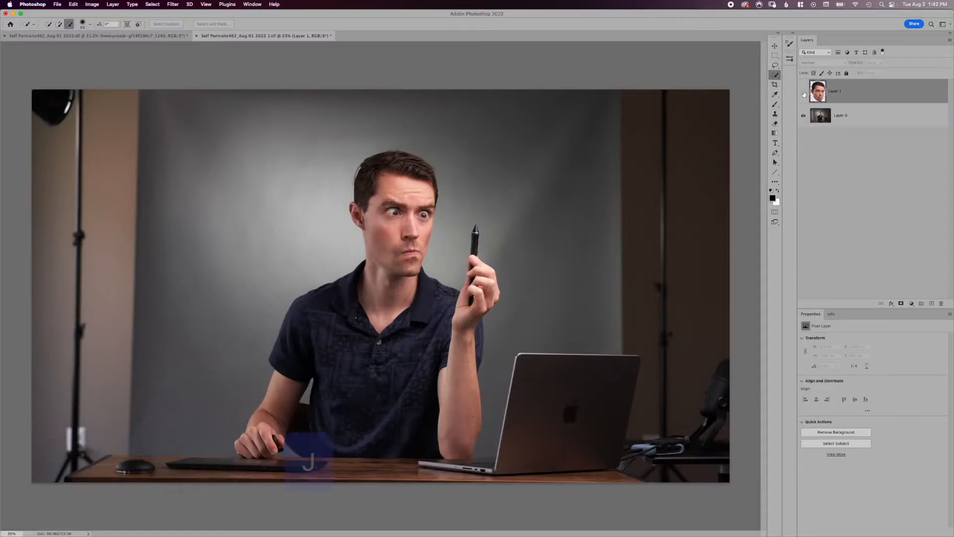
left_click(324, 264)
left_click(472, 372)
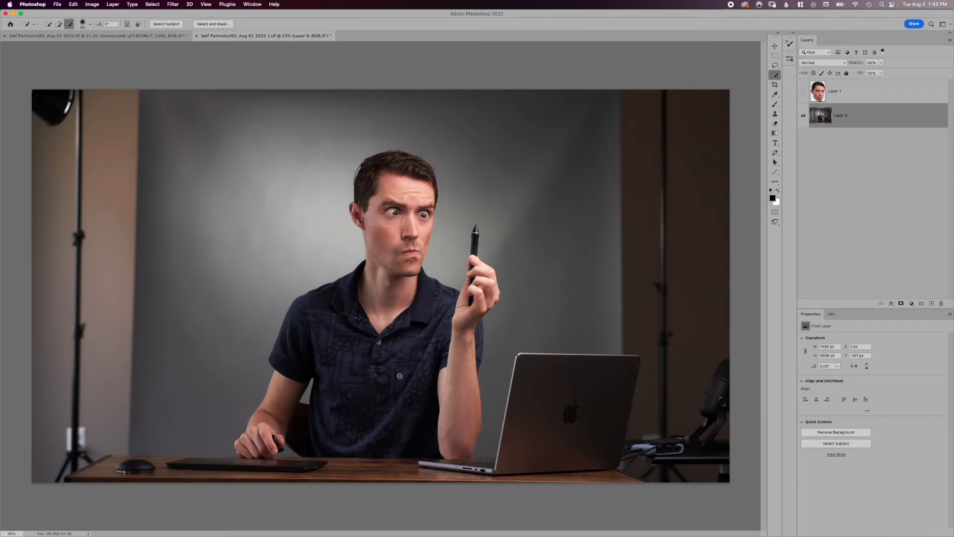
- Quick-select the whole man with the pen, subtract the background between shoulder and hand, and copy the selection to a new layer
left_click(58, 24)
mouse_move(400, 168)
left_mouse_down()
mouse_move(391, 313)
mouse_move(424, 211)
mouse_move(404, 286)
mouse_move(450, 382)
mouse_move(439, 420)
mouse_move(376, 395)
mouse_move(276, 421)
mouse_move(249, 443)
mouse_move(272, 450)
mouse_move(243, 449)
left_mouse_up()
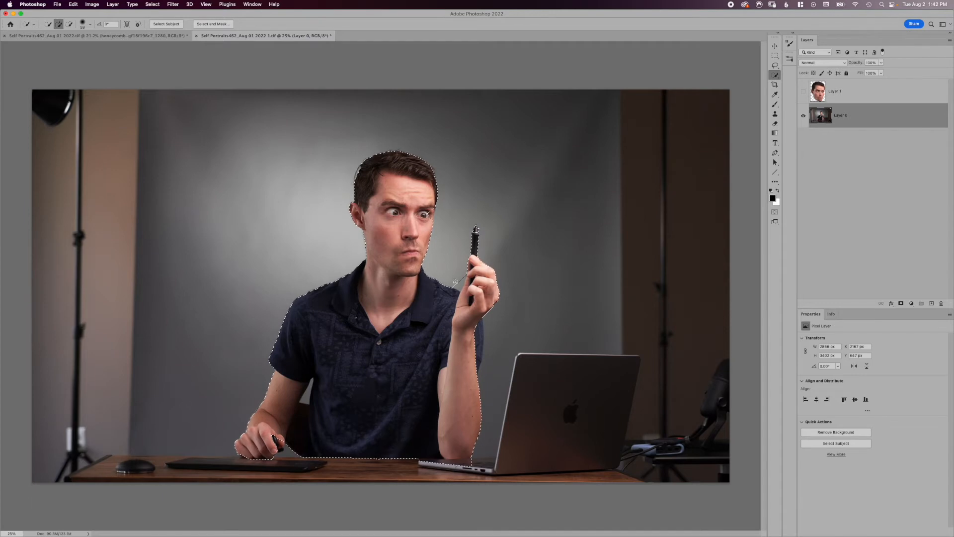
left_click(69, 24)
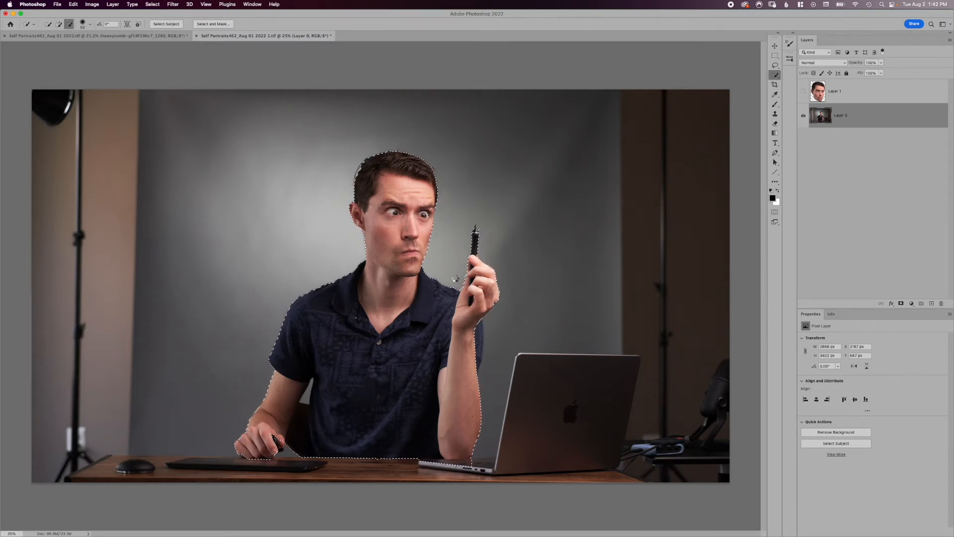
left_click(58, 24)
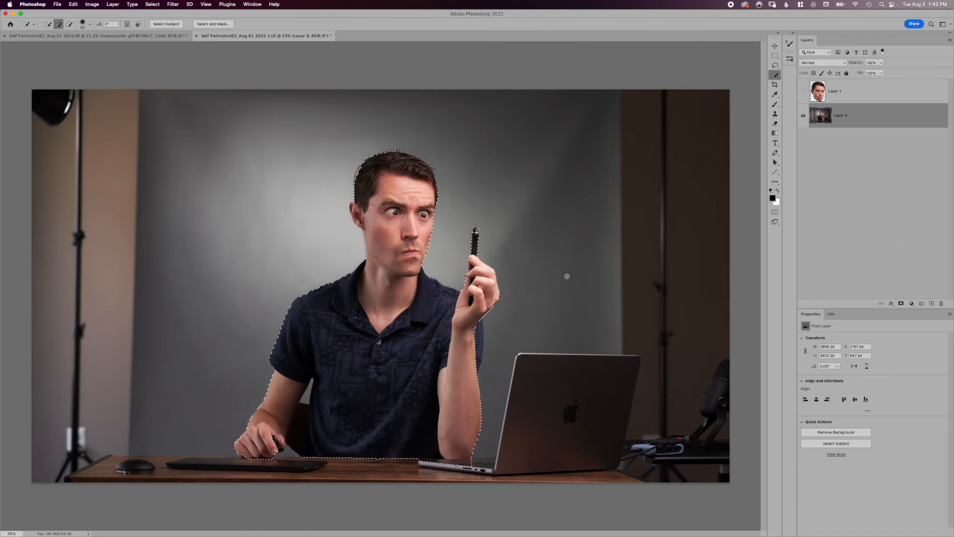
key("super+j")
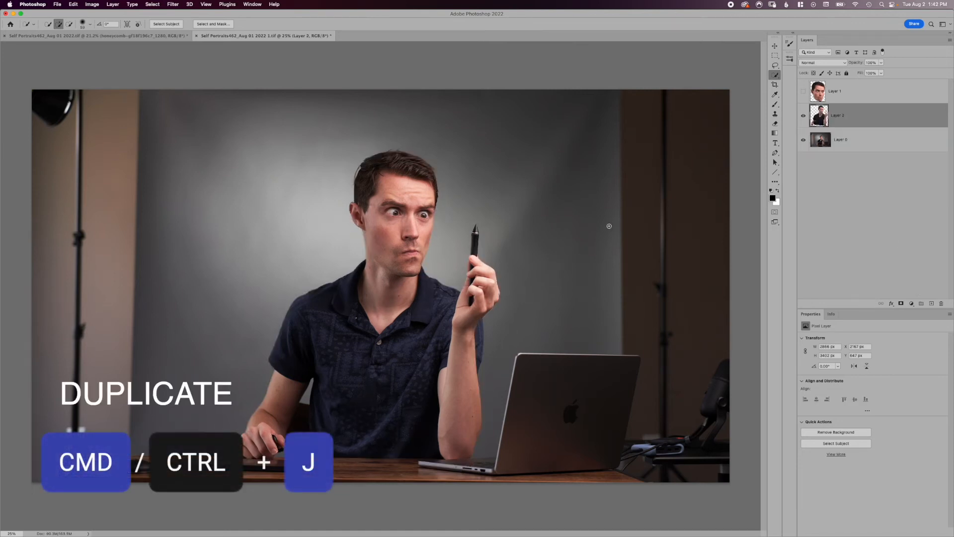
- Isolate the body and head cutouts to check them, leaving all three layers visible
left_click(803, 138)
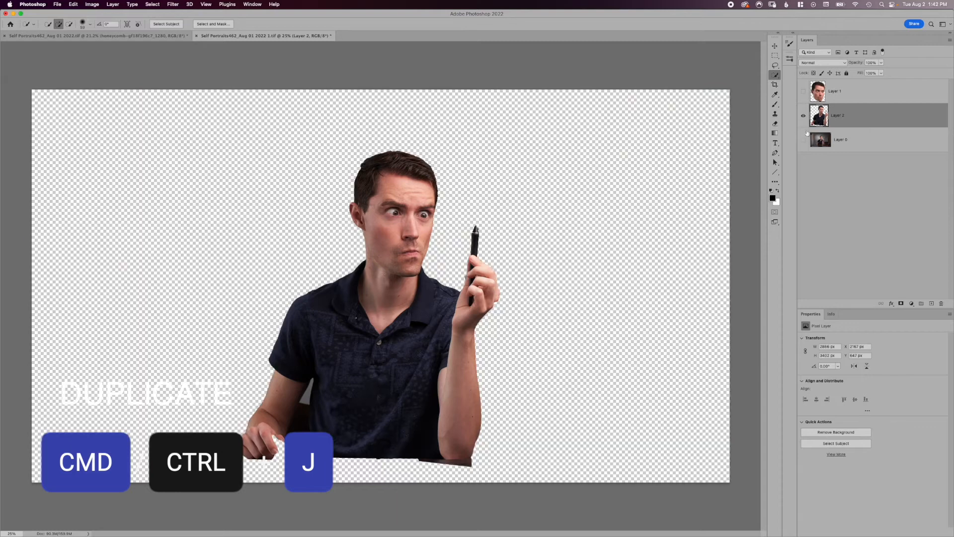
left_click(804, 91)
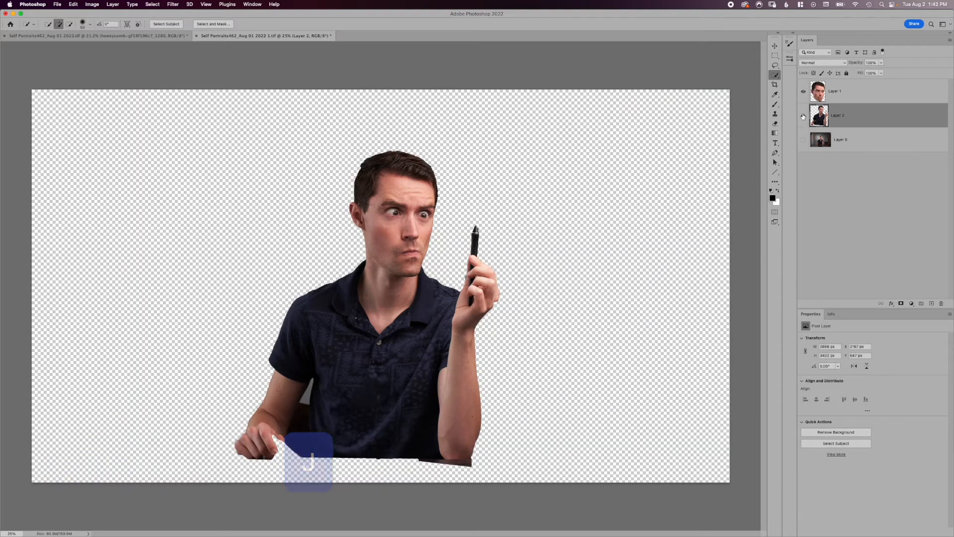
left_click(803, 115)
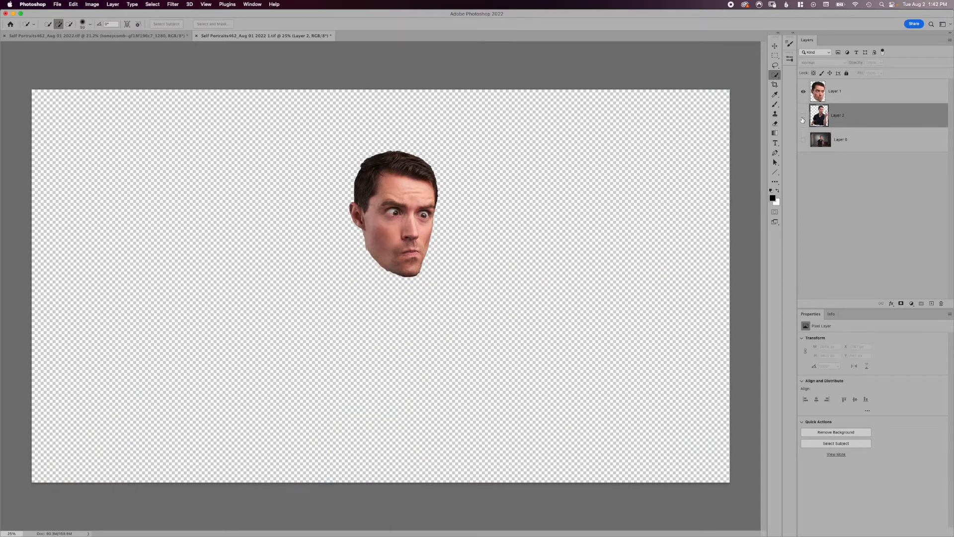
left_click(802, 118)
left_click(803, 140)
- Free-transform the head on Layer 1, enlarging it to about 143% and positioning it over the neck
left_click(835, 91)
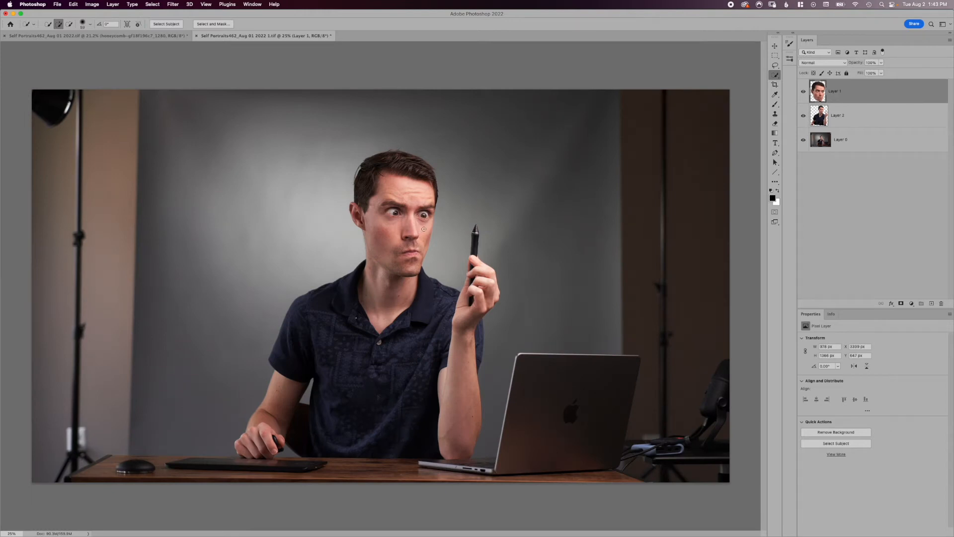
key("super+t")
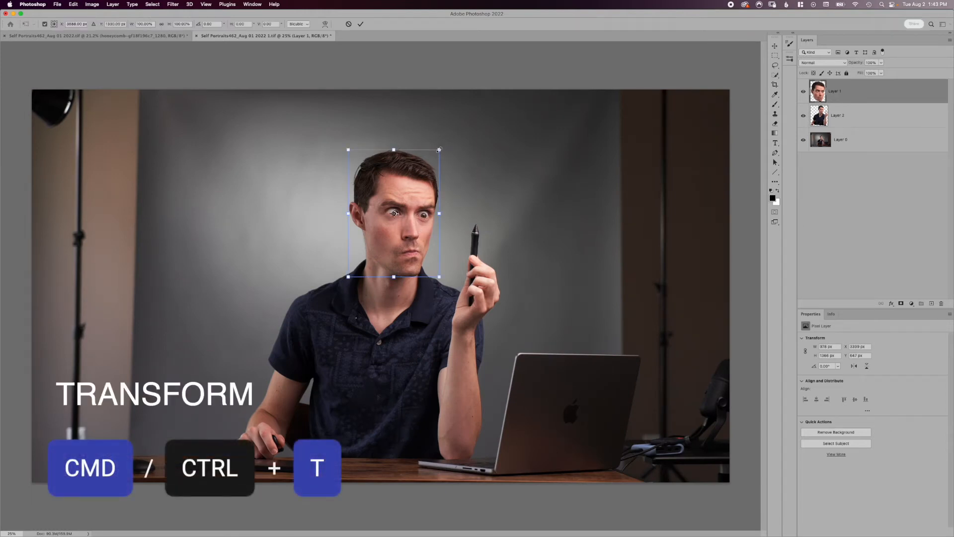
left_click_drag(439, 149, 495, 97)
left_click_drag(451, 167, 430, 181)
left_click_drag(463, 107, 456, 110)
left_click_drag(443, 164, 432, 186)
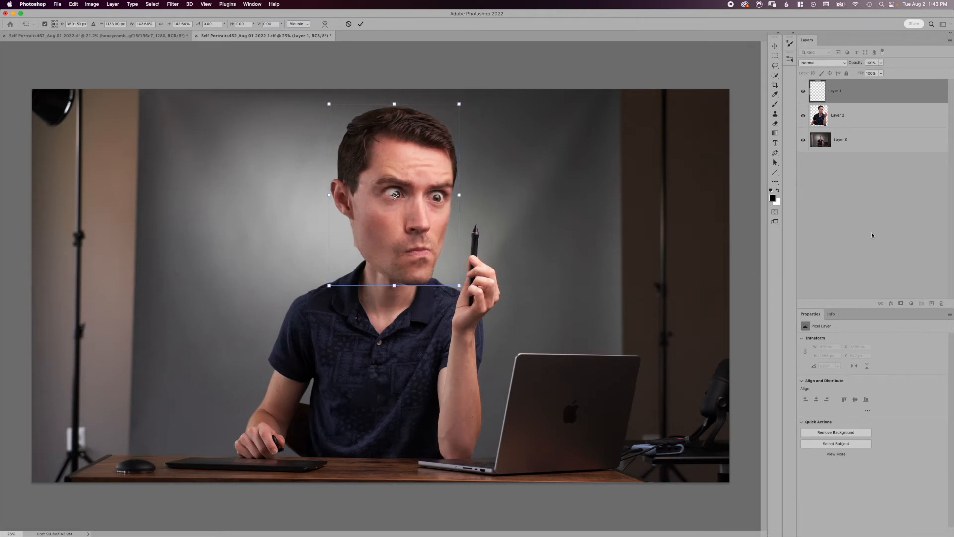
key("Return")
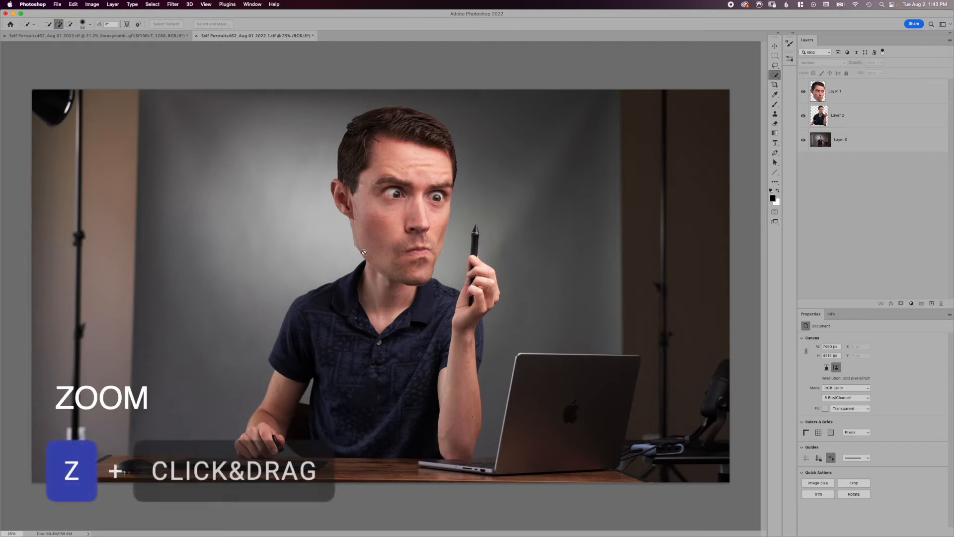
- Erase the rough edges along the enlarged head's jaw, chin and cheek on Layer 1
key("z")
left_click_drag(359, 247, 355, 283)
left_click(775, 124)
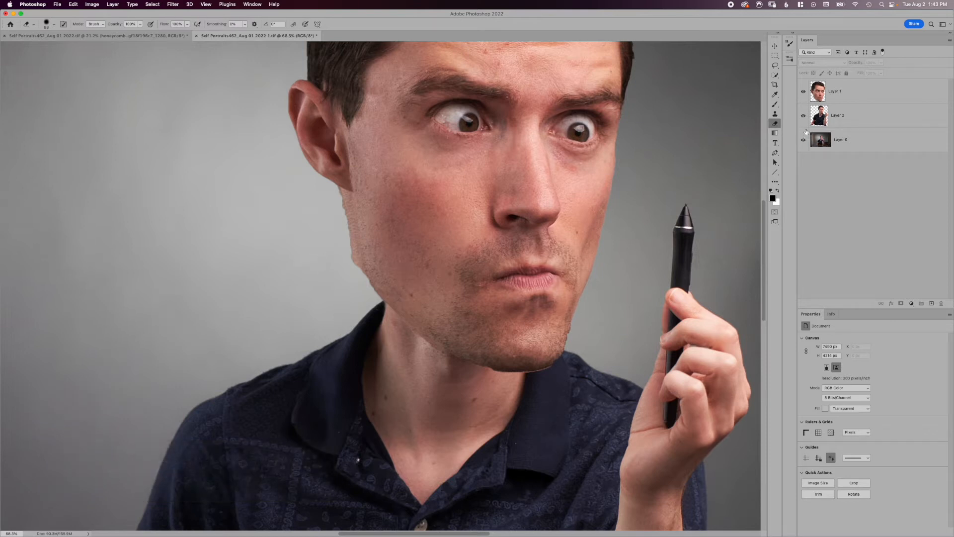
left_click(838, 99)
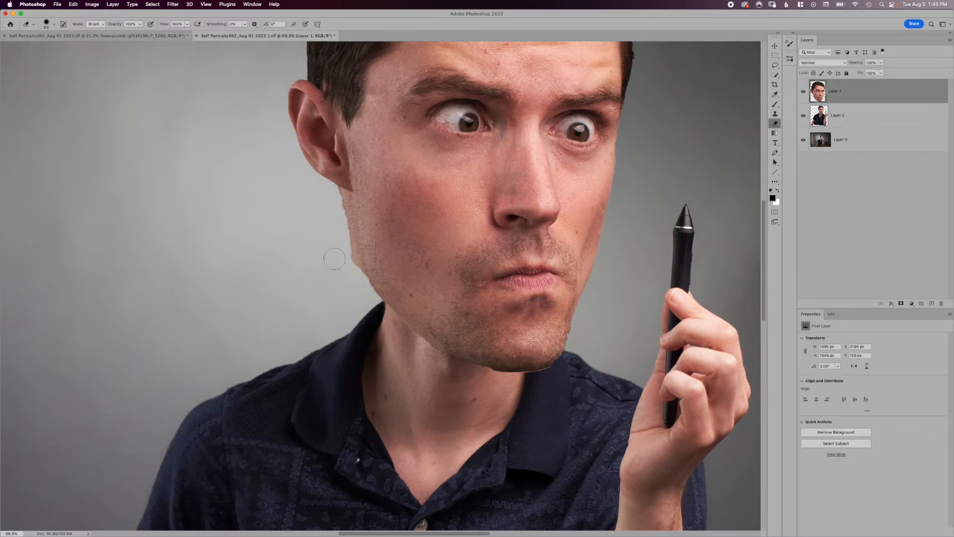
mouse_move(334, 253)
left_mouse_down()
mouse_move(351, 275)
mouse_move(336, 242)
mouse_move(353, 281)
mouse_move(332, 196)
mouse_move(359, 297)
left_mouse_up()
left_click_drag(546, 378, 462, 374)
left_click_drag(613, 232, 573, 234)
- Add a Gradient fill layer directly above Layer 0 and open its gradient for editing
left_click(577, 234, "super")
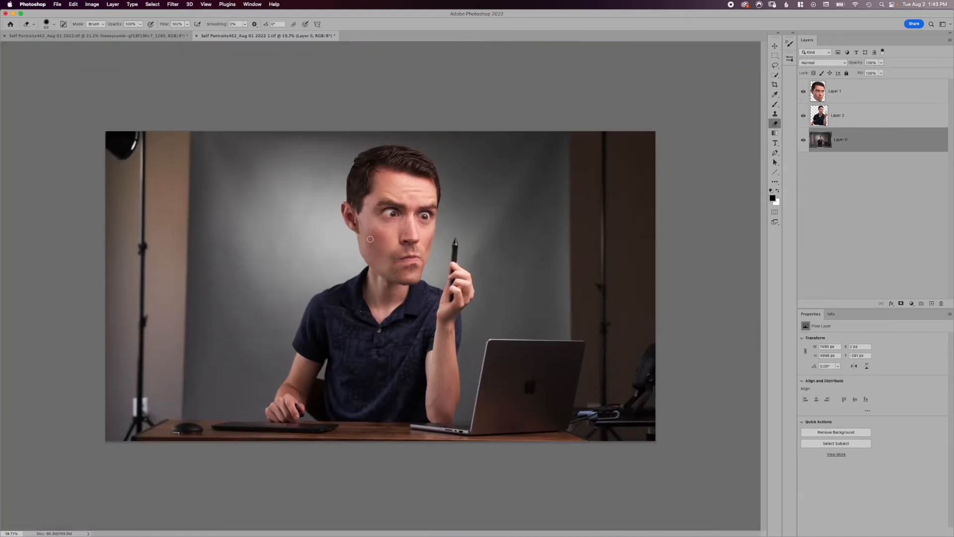
left_click(911, 303)
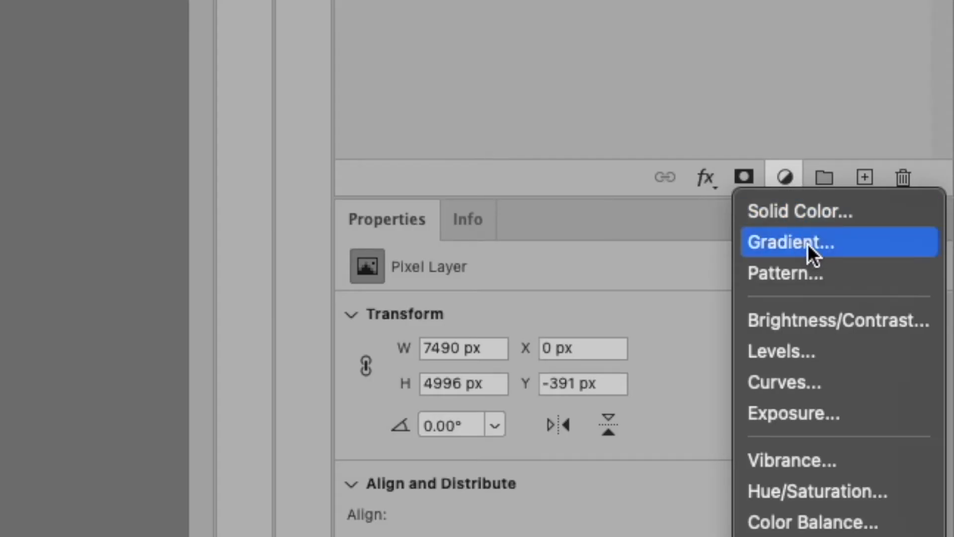
left_click(807, 244)
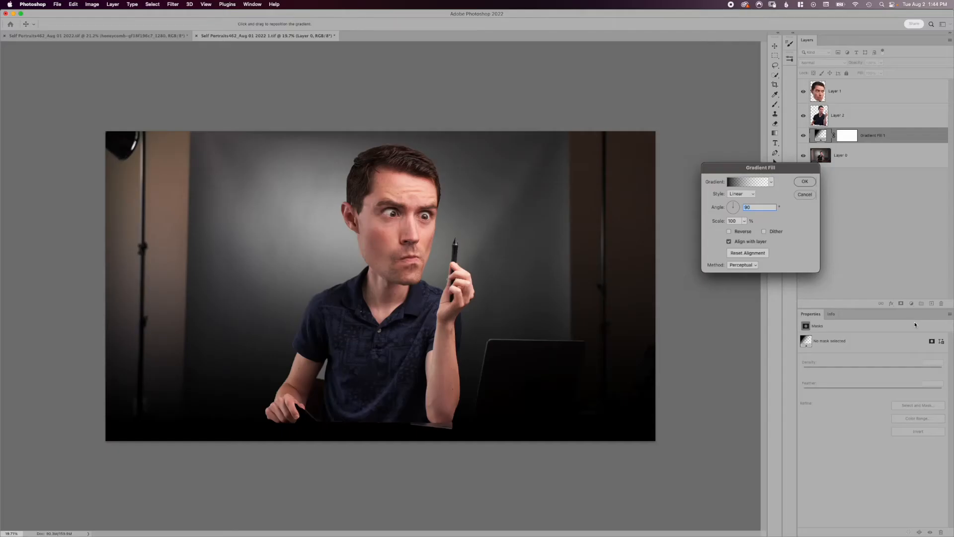
left_click(741, 184)
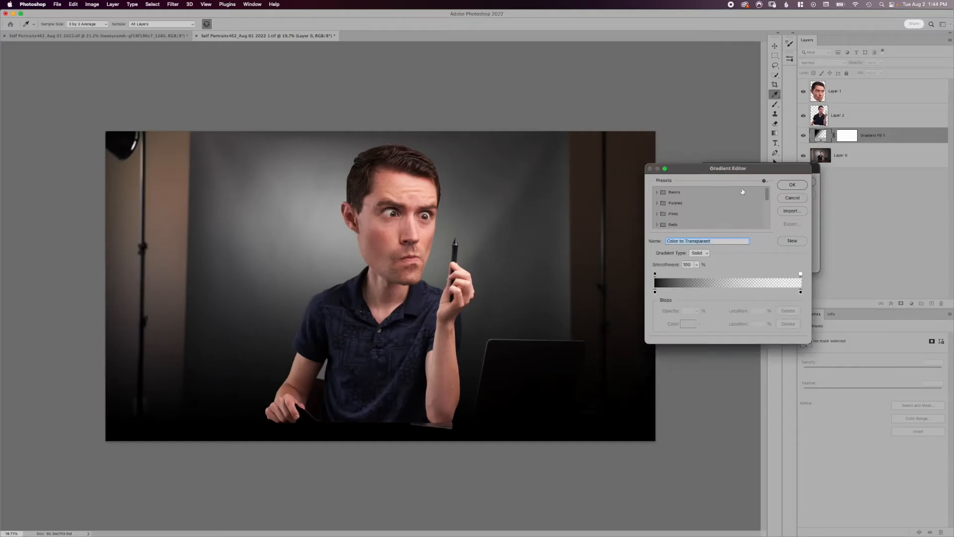
- Try presets from the Purples group on the gradient fill, including Purple_02 and Purple_12
left_click(657, 203)
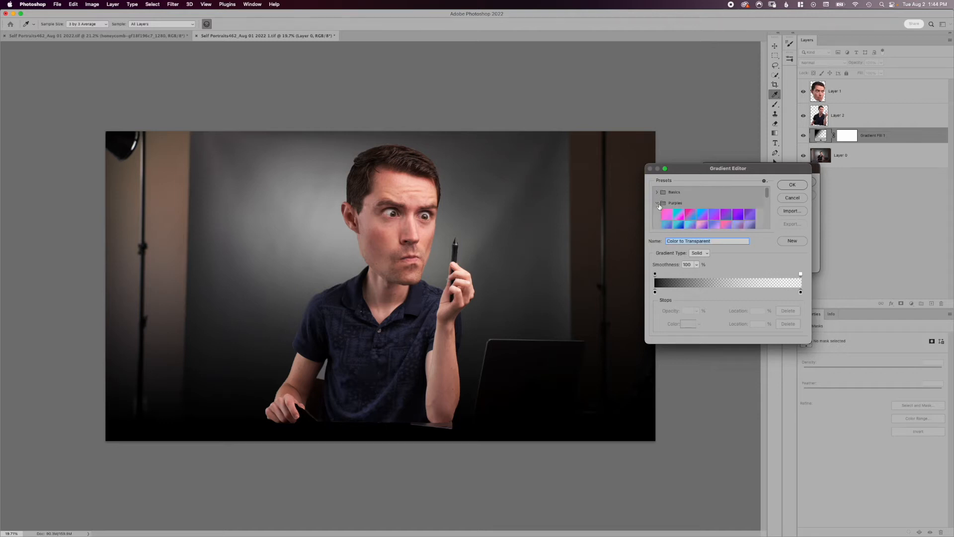
left_click(667, 214)
left_click(679, 215)
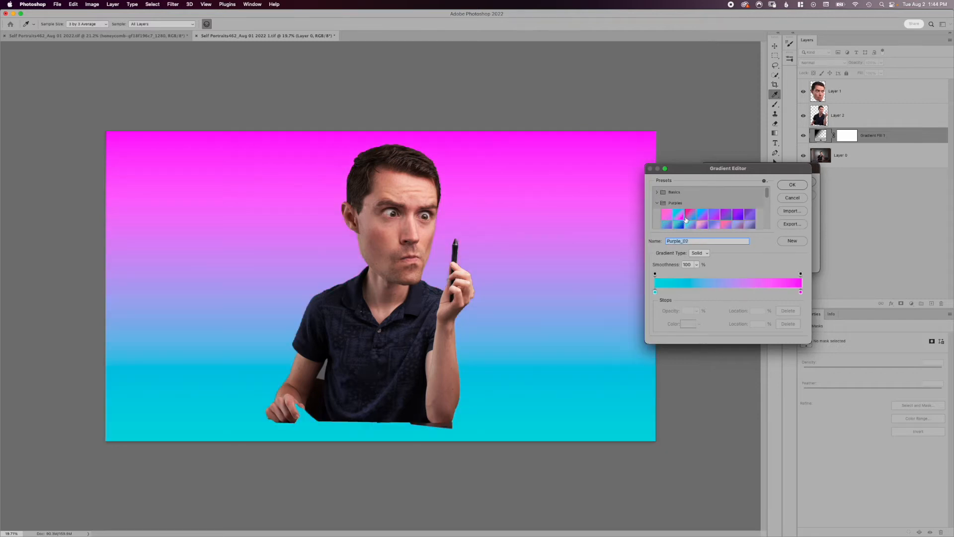
left_click(690, 214)
left_click(701, 225)
left_click(657, 203)
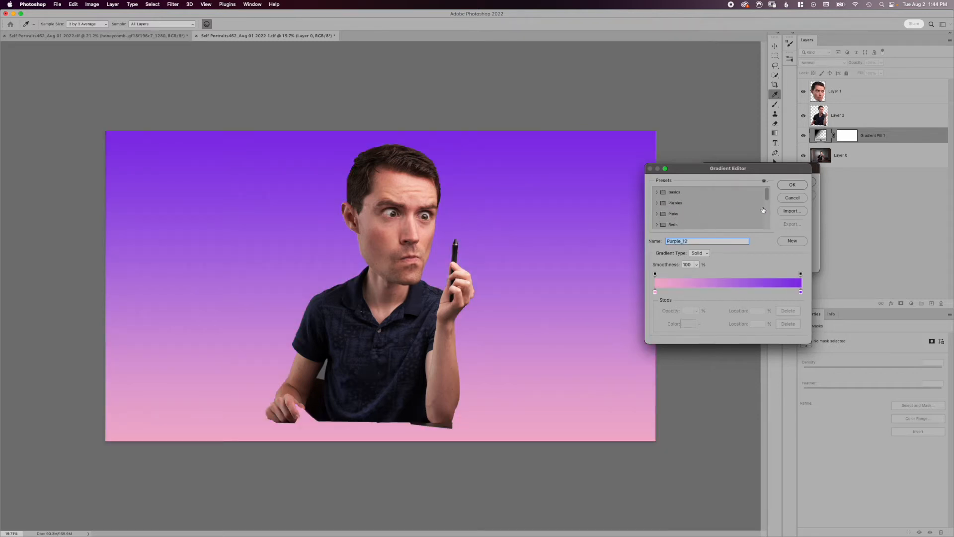
- Try several presets from the Greens group and apply Green_12 to the gradient fill
left_click_drag(768, 199, 765, 209)
left_click(657, 200)
left_click(694, 213)
left_click(693, 216)
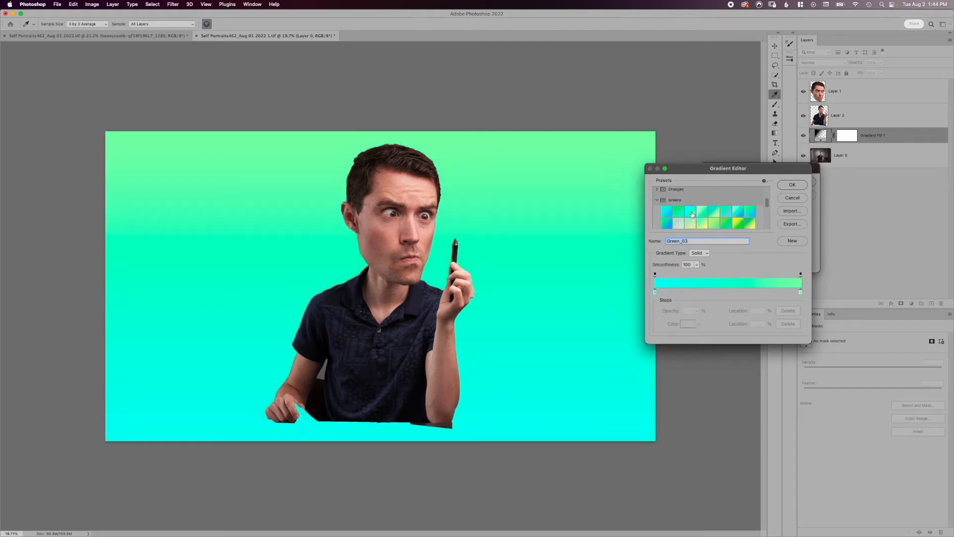
left_click(704, 222)
left_click(720, 227)
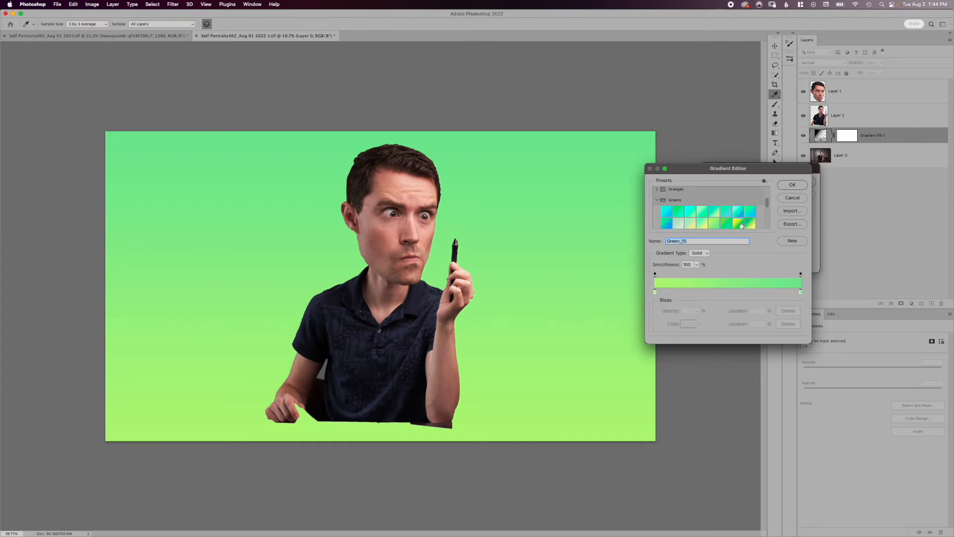
left_click(741, 225)
left_click(704, 225)
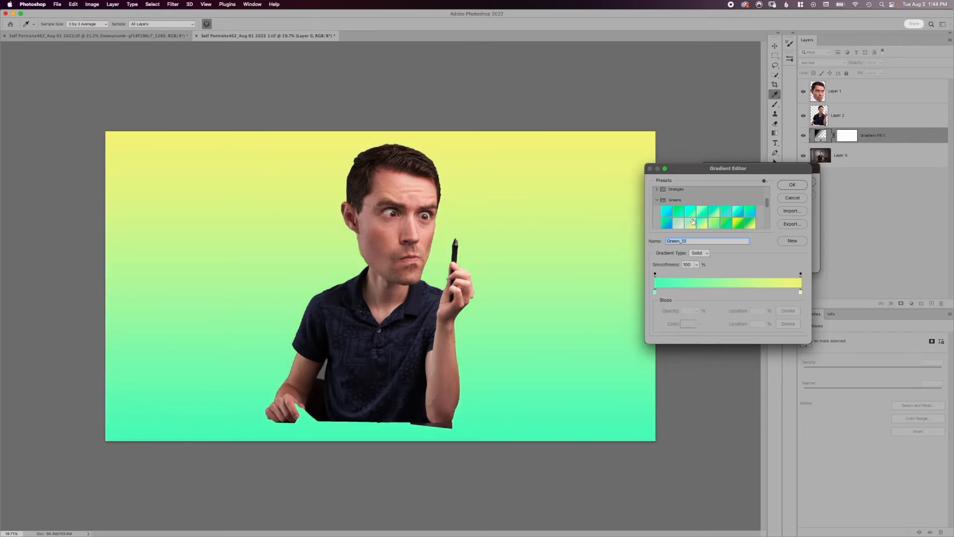
left_click(791, 186)
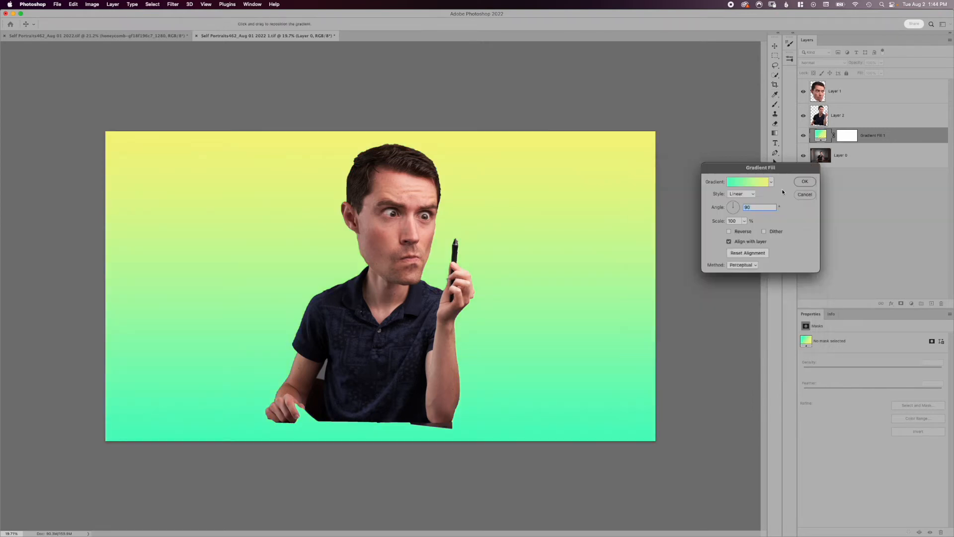
- Try the Radial and Angle styles on the gradient fill and set its style to Reflected
left_click(750, 195)
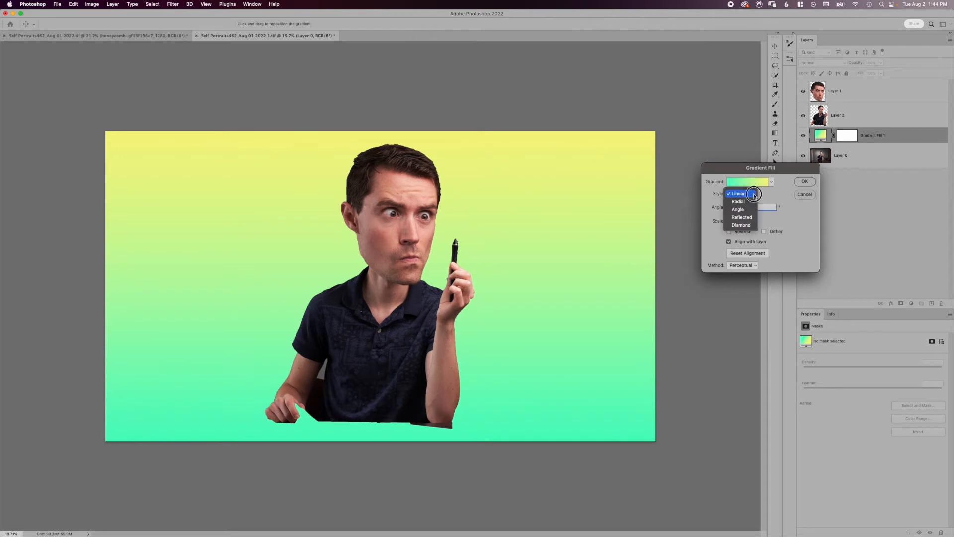
left_click(751, 202)
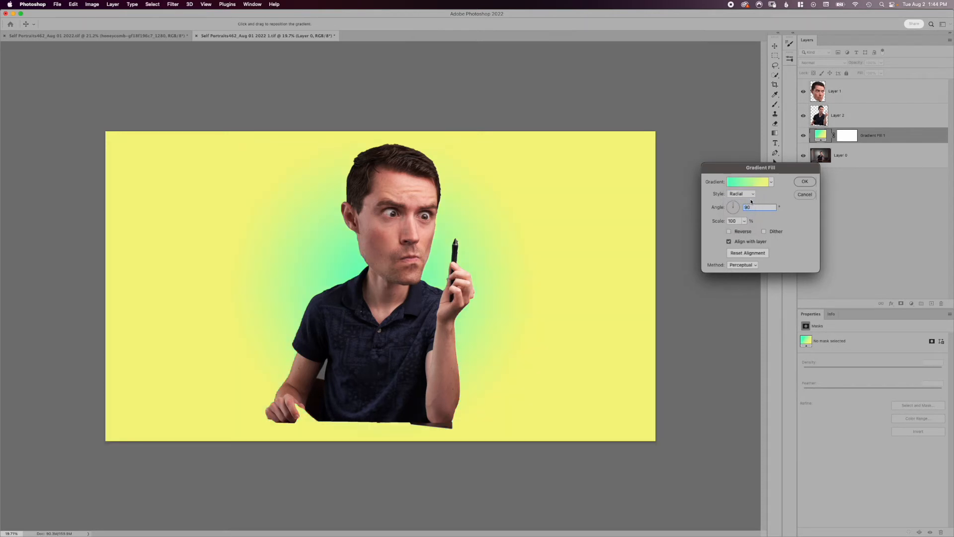
left_click(753, 195)
left_click(747, 203)
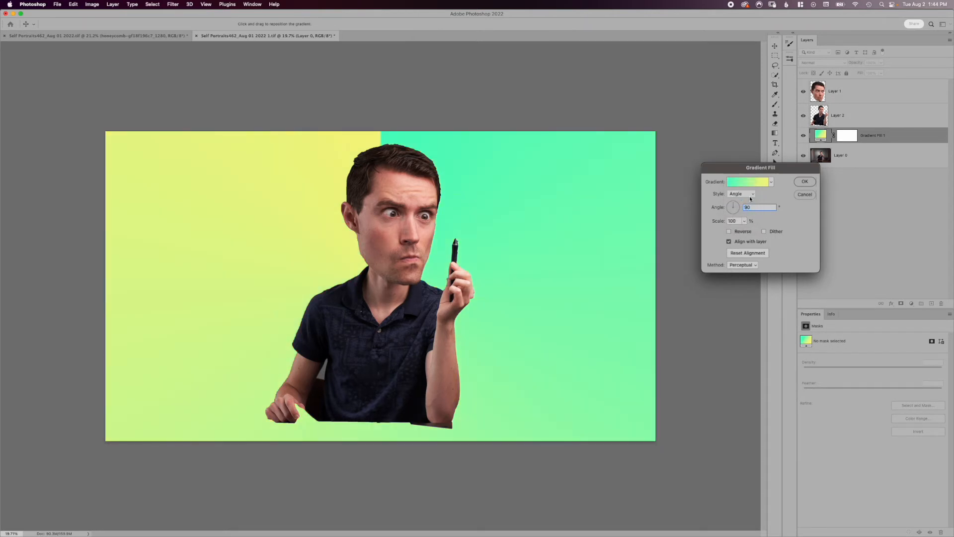
left_click(750, 197)
left_click(748, 201)
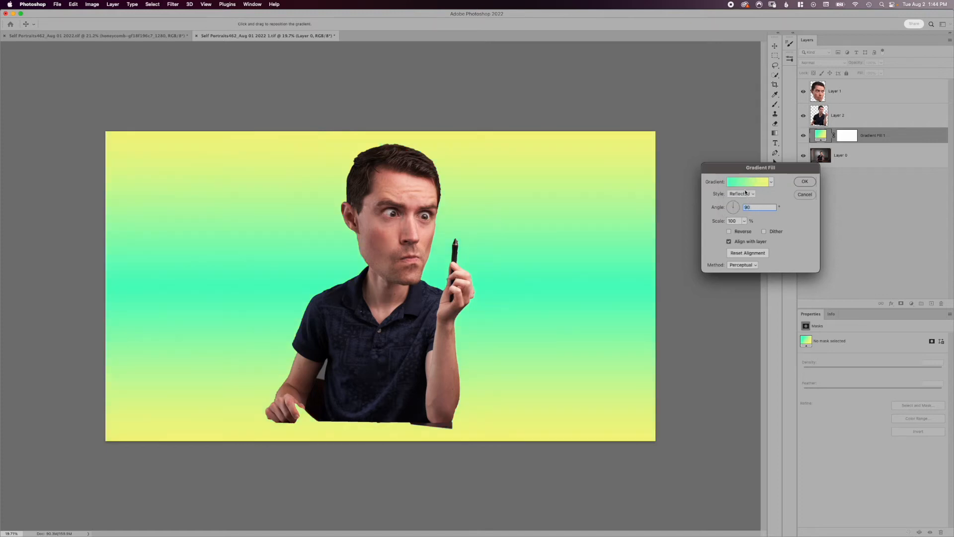
- Set the gradient fill's angle to about 29°, reverse its colours and reduce its scale to about 79%
left_click_drag(736, 206, 738, 206)
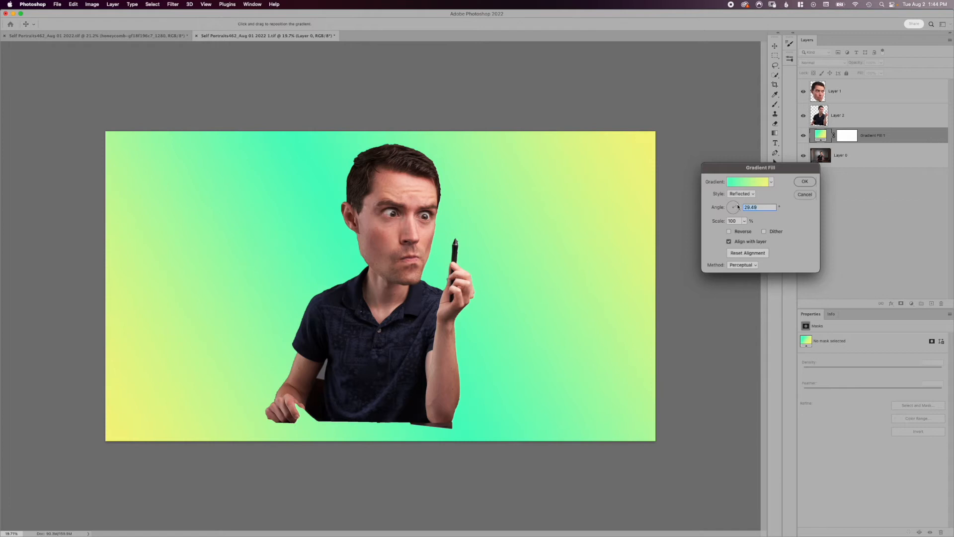
left_click(729, 232)
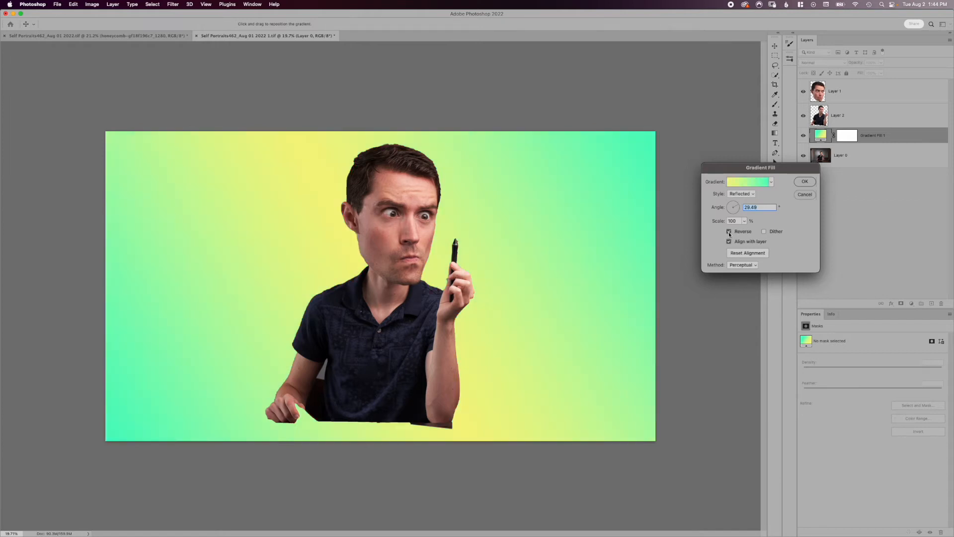
left_click_drag(718, 223, 717, 224)
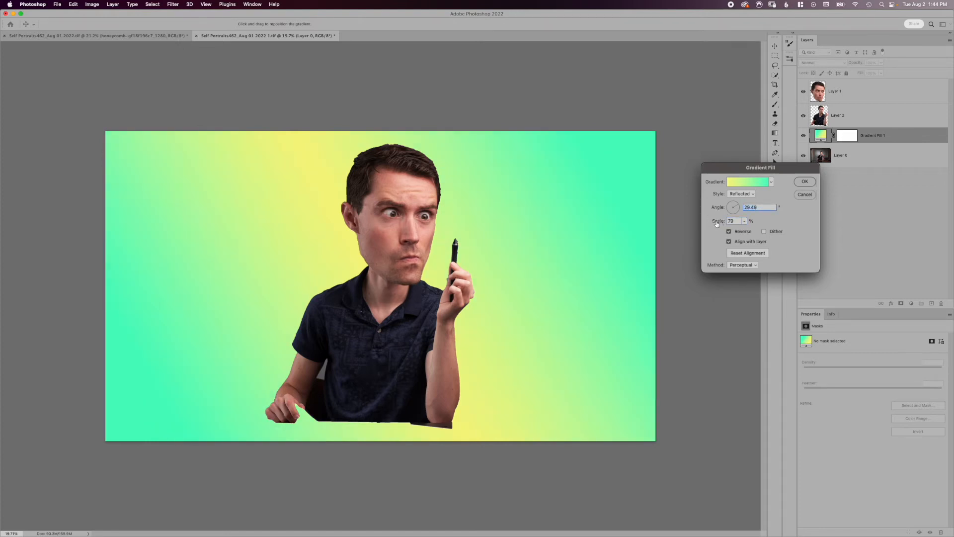
left_click(804, 182)
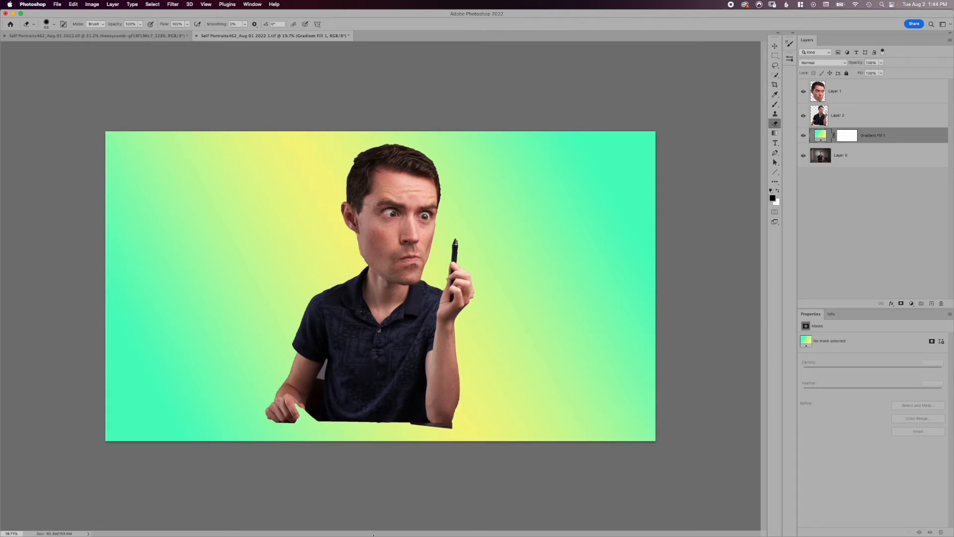
- Switch to Pixabay in Safari and search the images for "pattern"
mouse_move(370, 529)
left_click(337, 513)
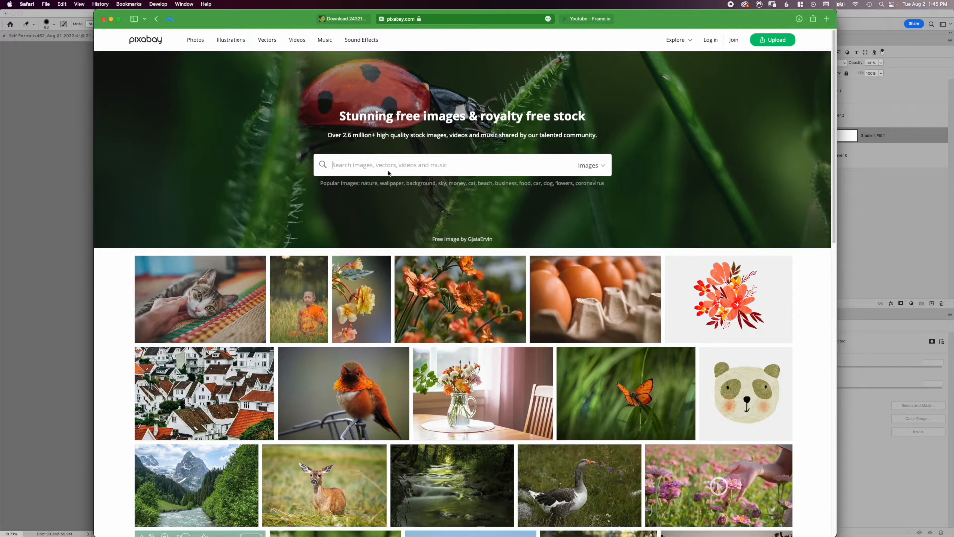
type("pattern")
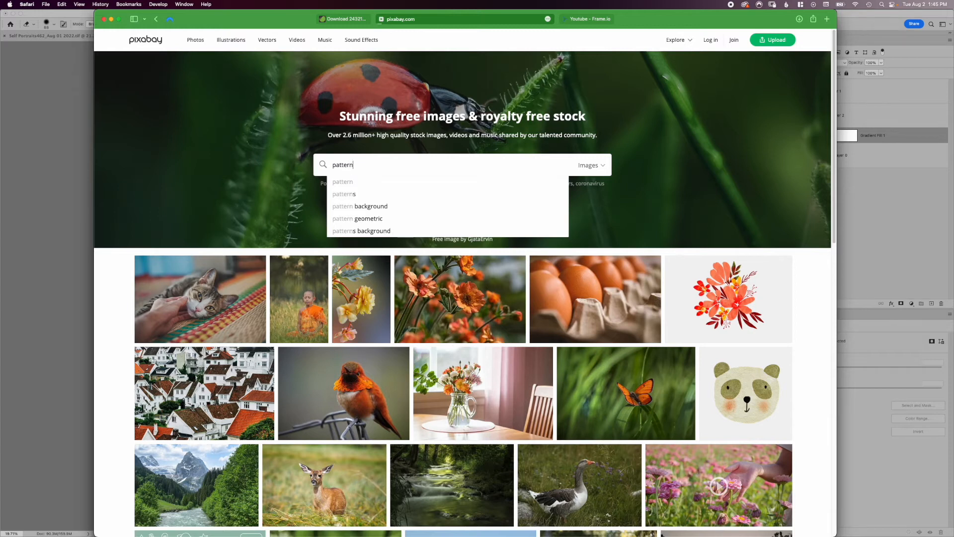
key("Return")
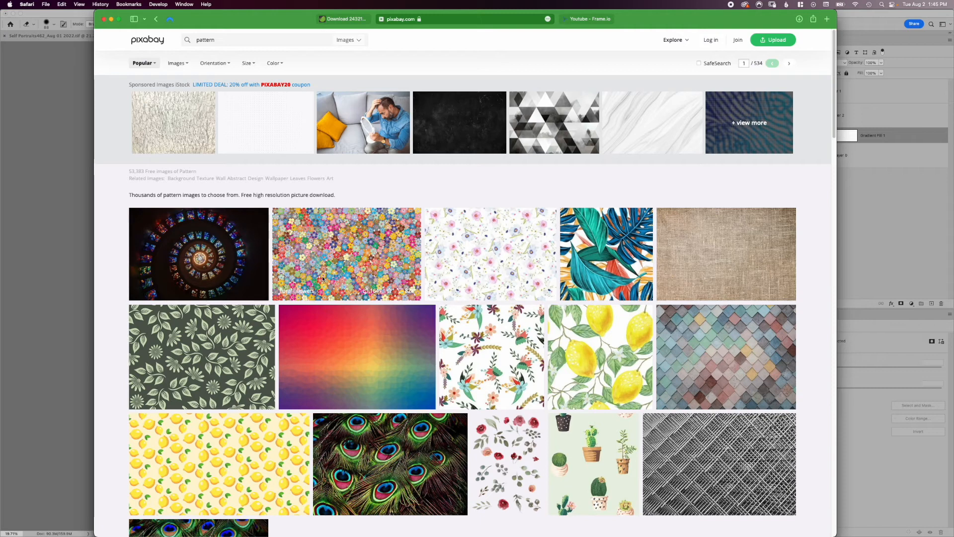
- Browse the pattern image results and open the grey children's doodle illustration
scroll(325, 284, "down", 5)
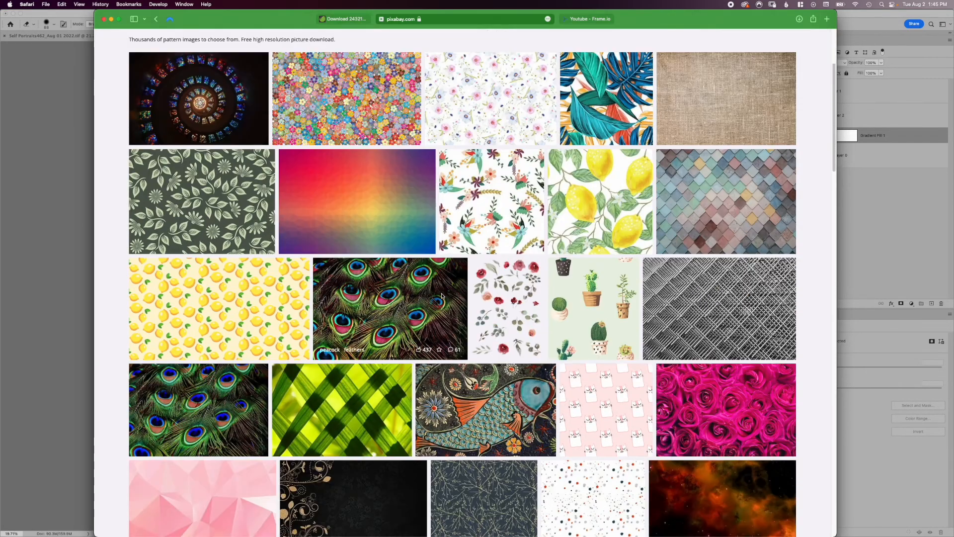
scroll(446, 293, "down", 5)
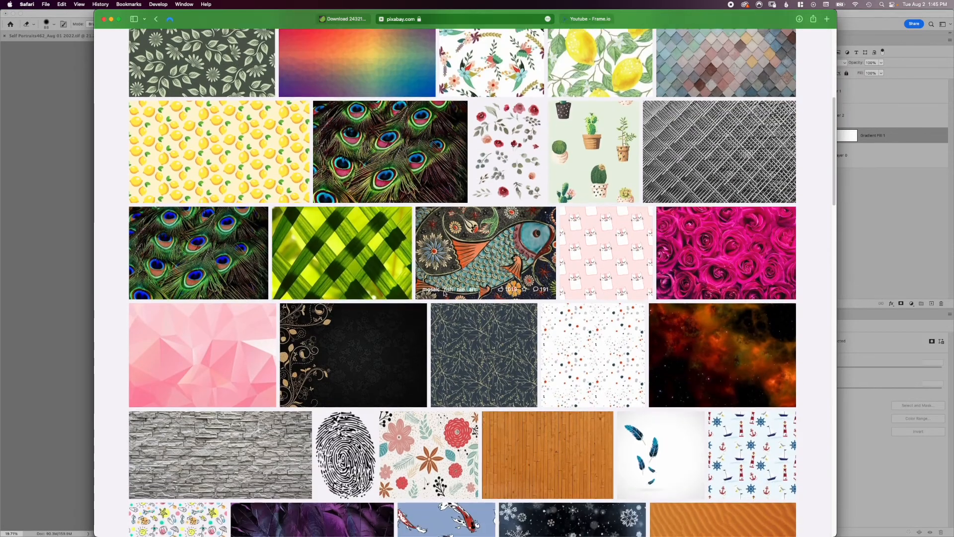
scroll(445, 294, "down", 5)
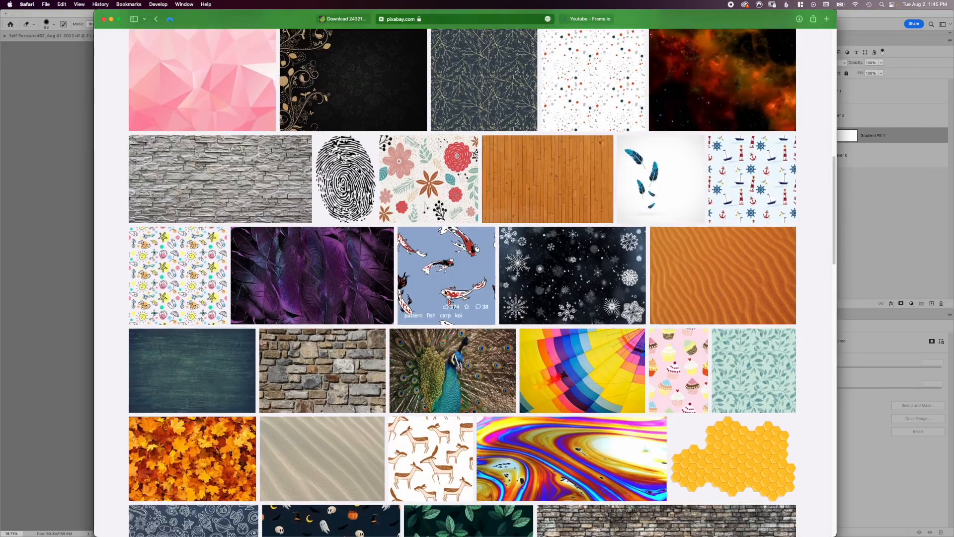
scroll(445, 293, "down", 3)
scroll(446, 294, "down", 20)
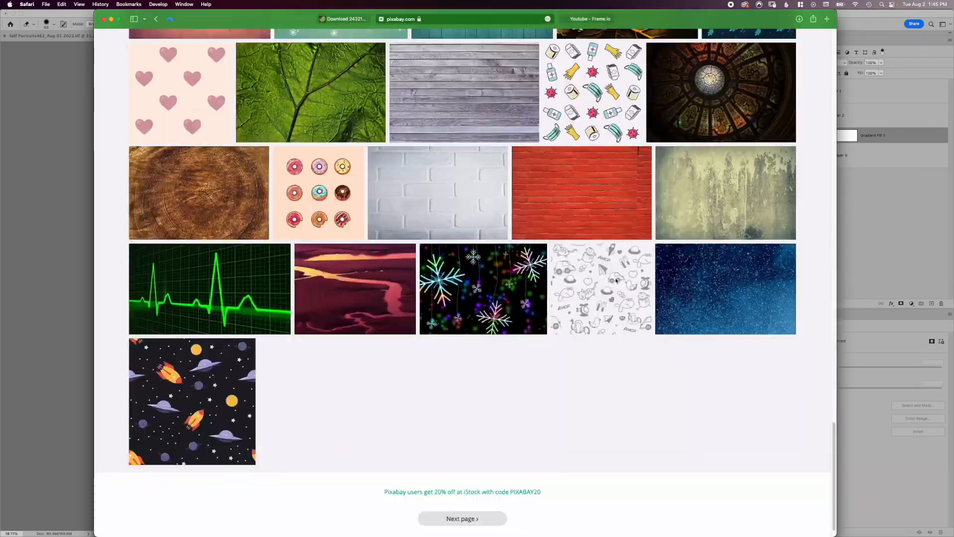
scroll(596, 314, "up", 1)
left_click(597, 316)
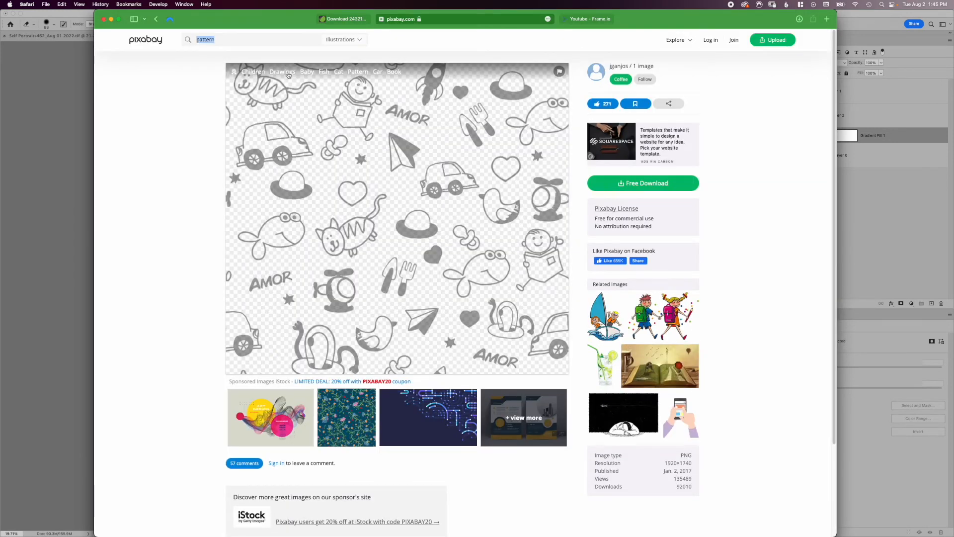
- Limit the pattern search to vector graphics and open the grey honeycomb pattern
left_click(357, 41)
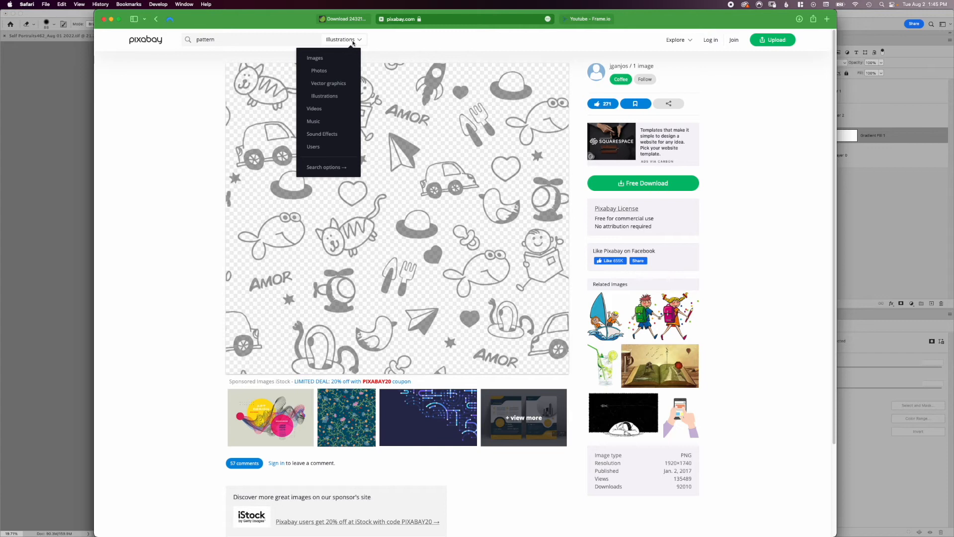
left_click(337, 84)
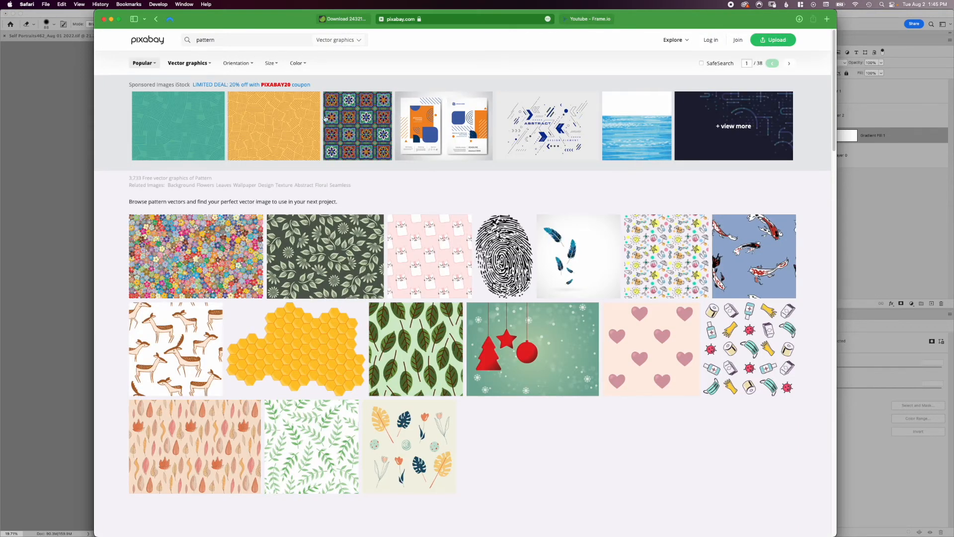
scroll(409, 286, "down", 5)
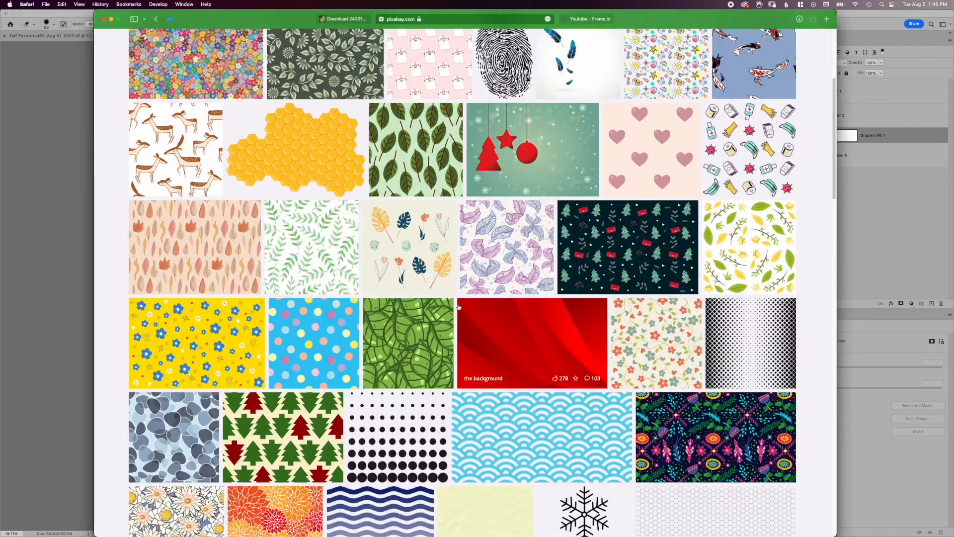
scroll(409, 285, "down", 3)
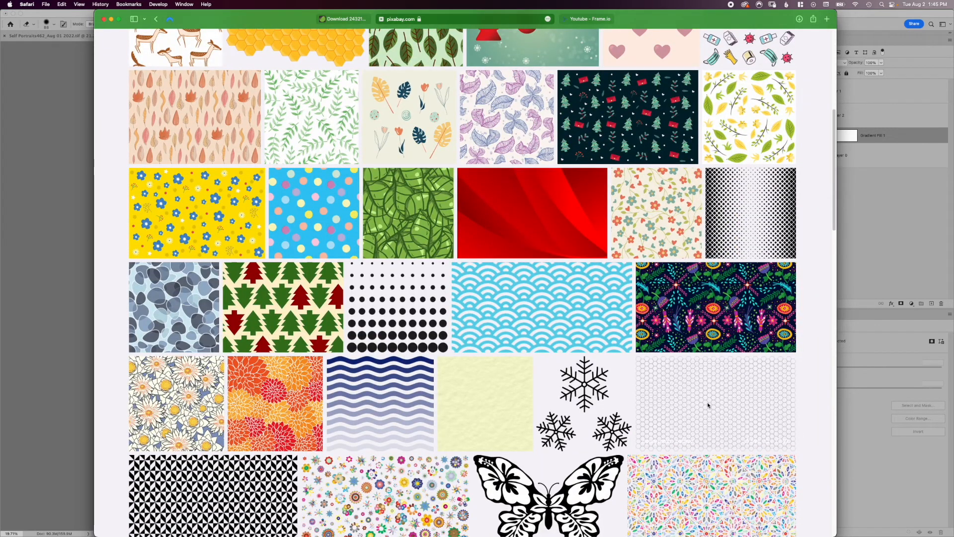
left_click(711, 401)
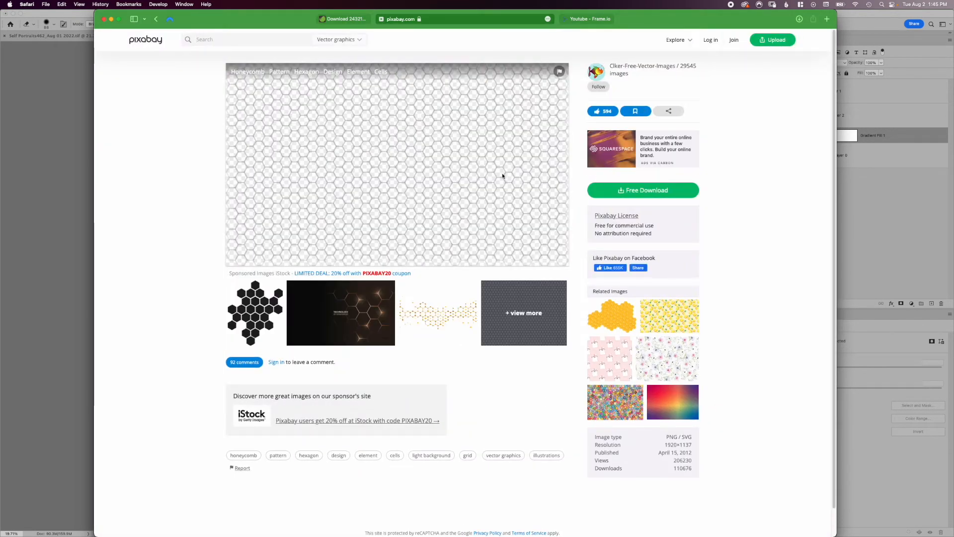
- Download the honeycomb pattern as a 1280×758 PNG, completing the traffic-light captcha
left_click(652, 193)
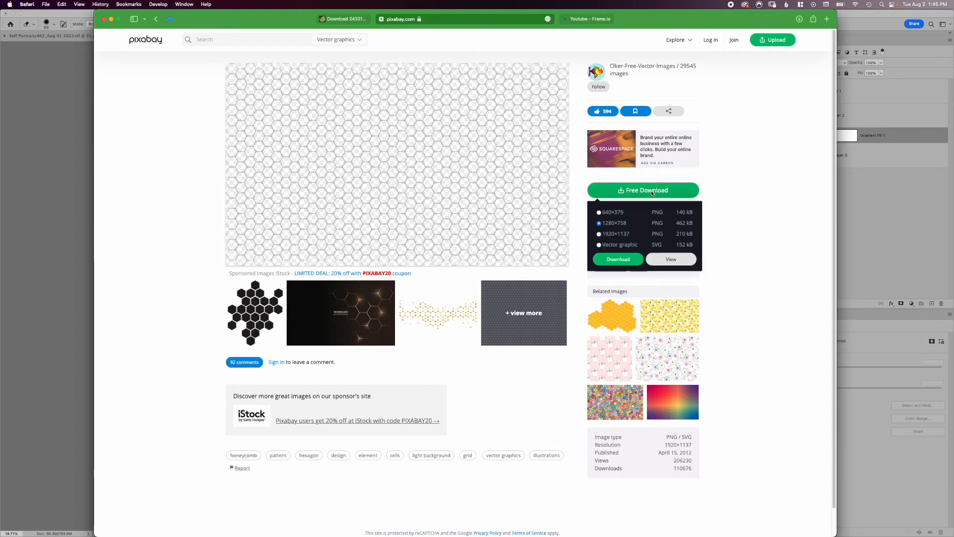
left_click(617, 259)
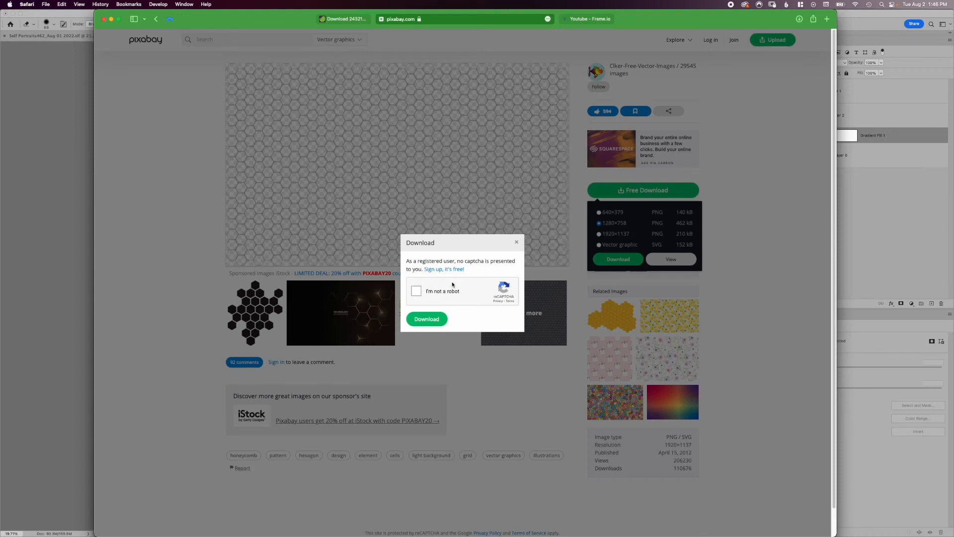
left_click(417, 292)
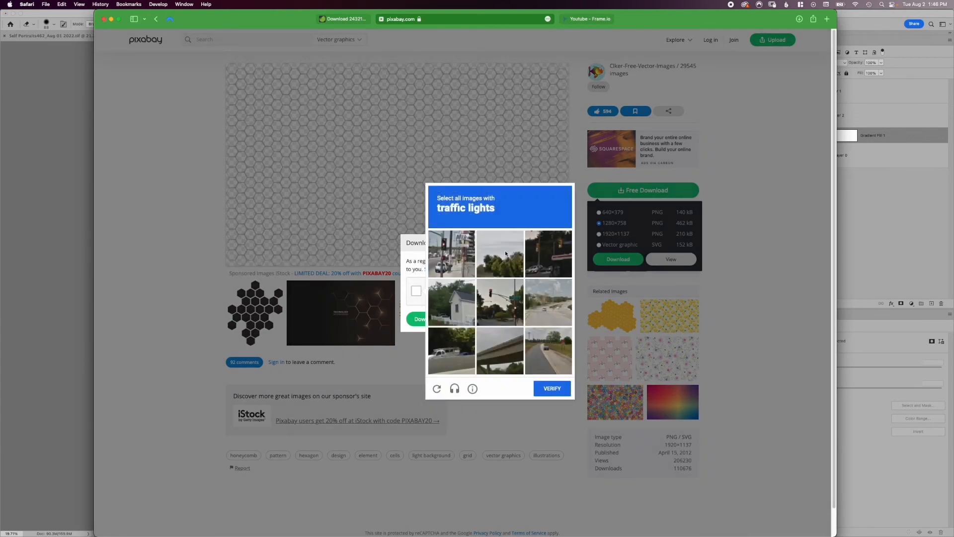
left_click(556, 257)
left_click(463, 258)
left_click(508, 309)
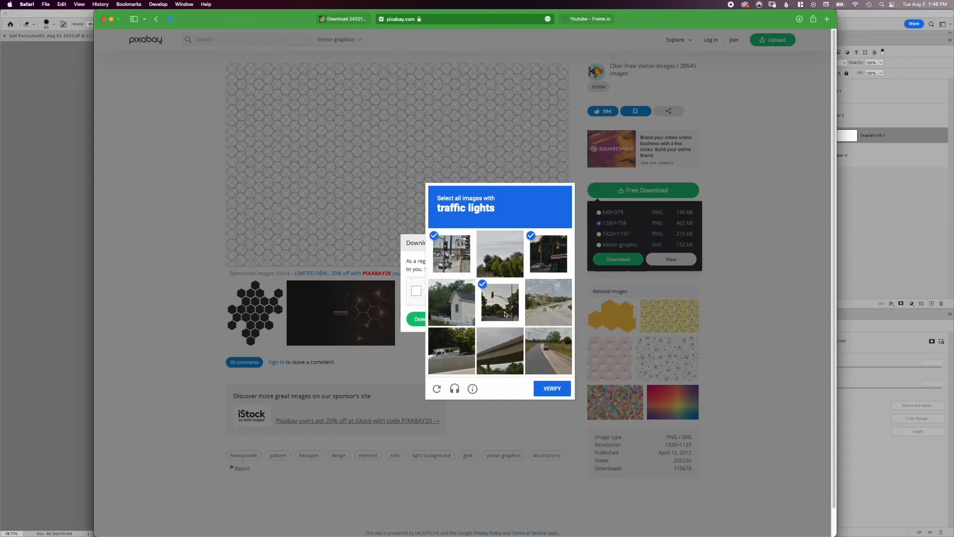
left_click(543, 390)
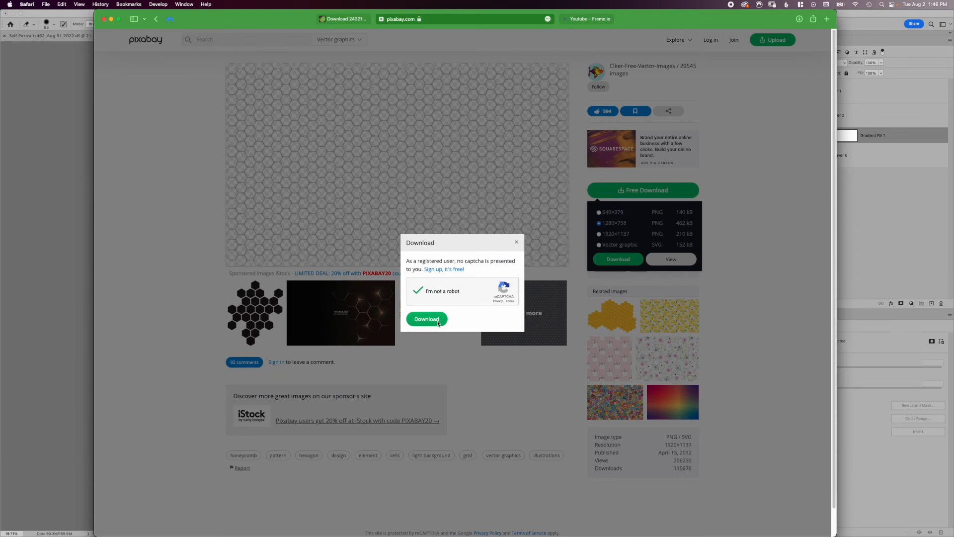
left_click(437, 320)
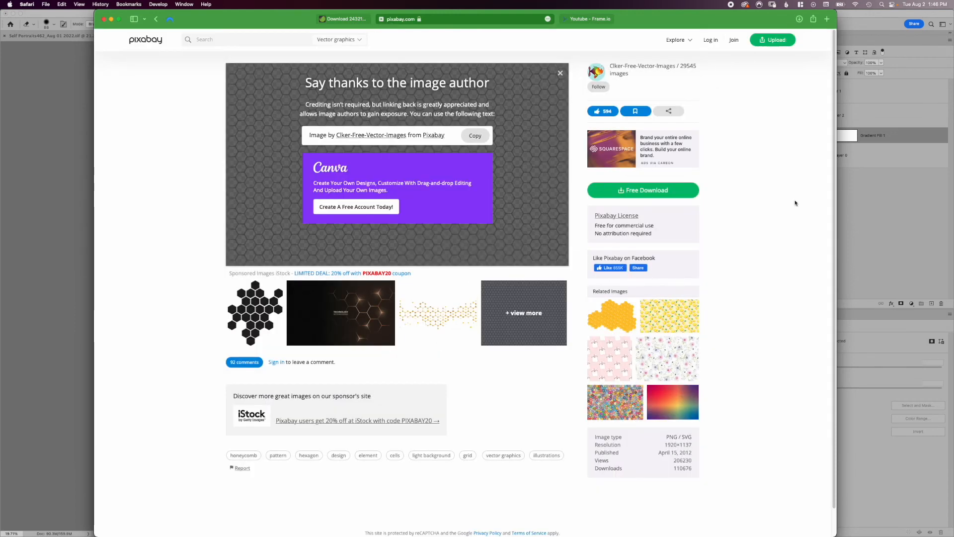
- Place honeycomb-gf18f196c7_1280.png from the Downloads folder into the caricature document in Photoshop
left_click(863, 251)
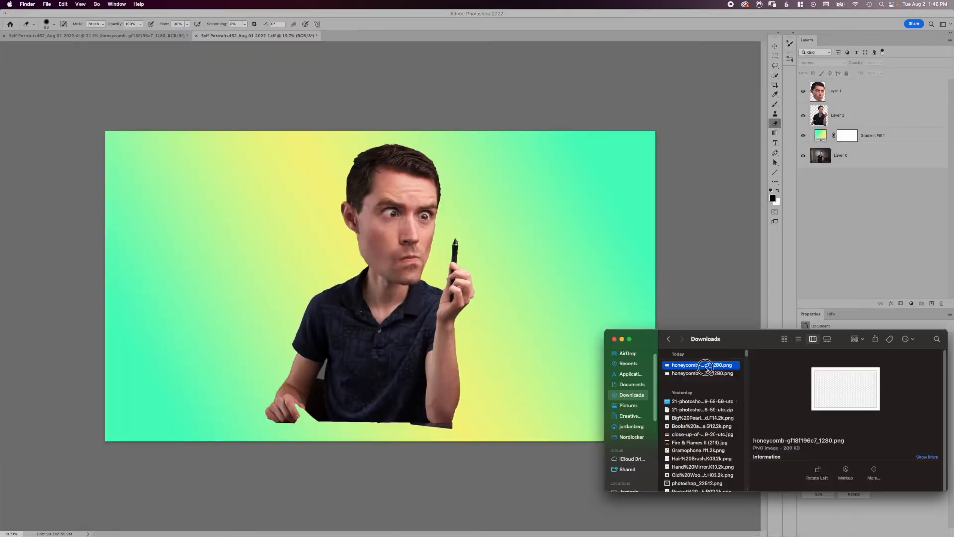
left_click_drag(707, 366, 479, 262)
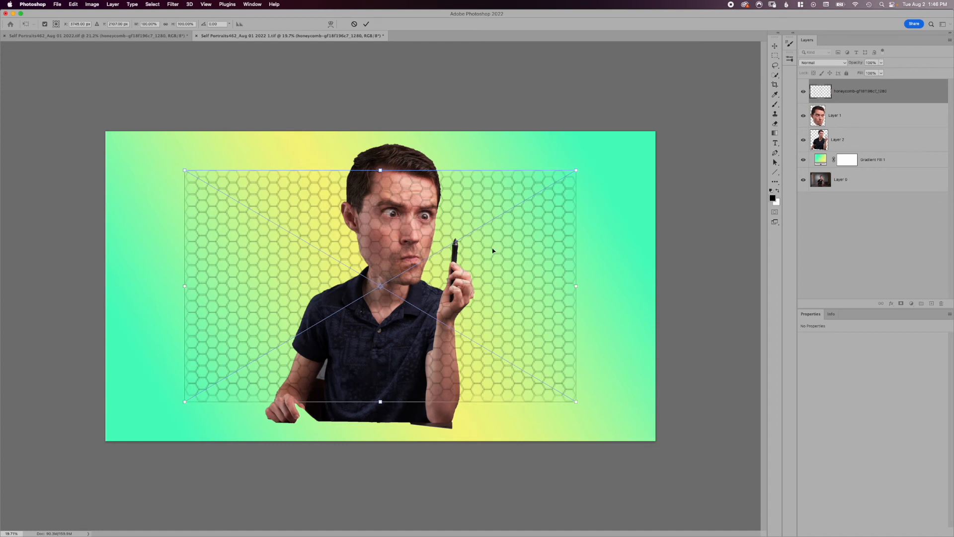
key("Return")
key("e")
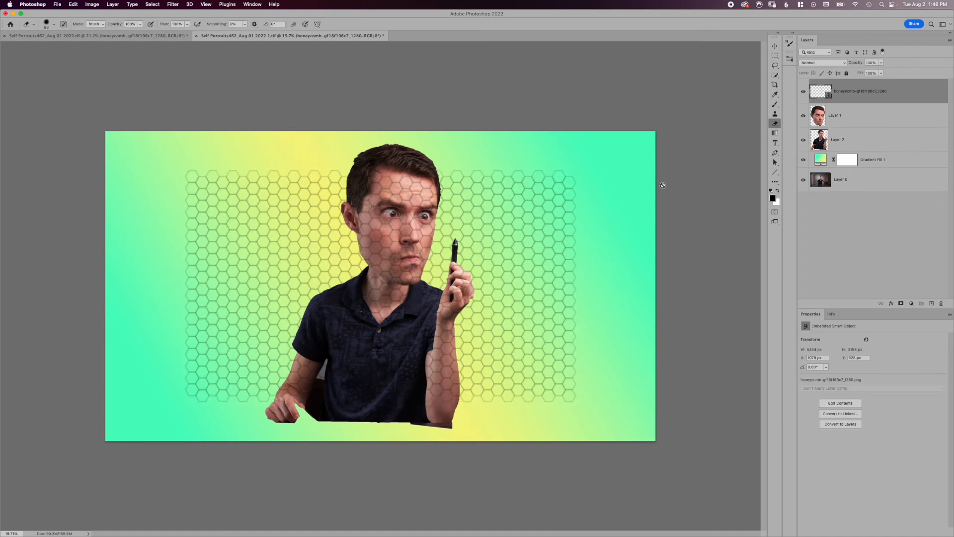
- Move the honeycomb layer below Layer 2, directly above the gradient fill, and select Layer 2
left_click_drag(884, 93, 872, 149)
left_click(842, 98)
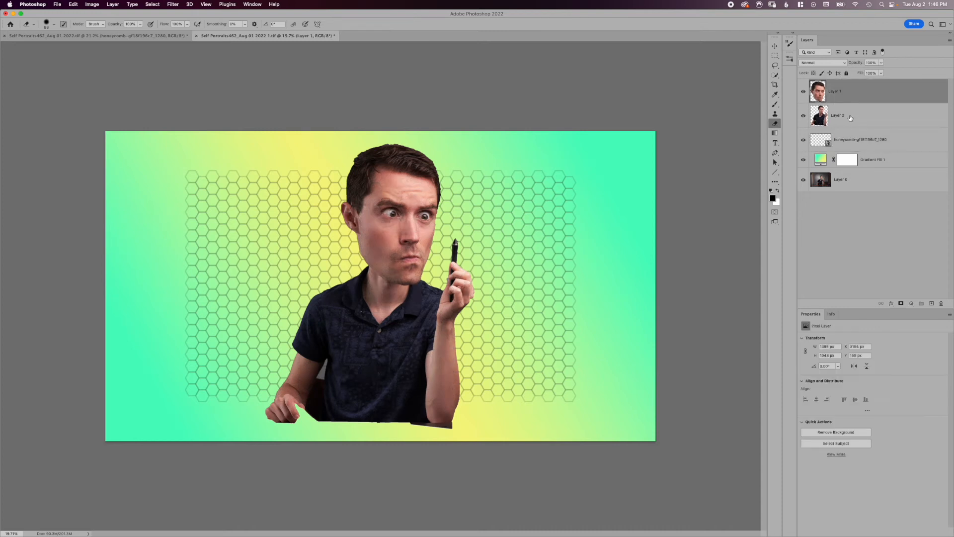
left_click(848, 116)
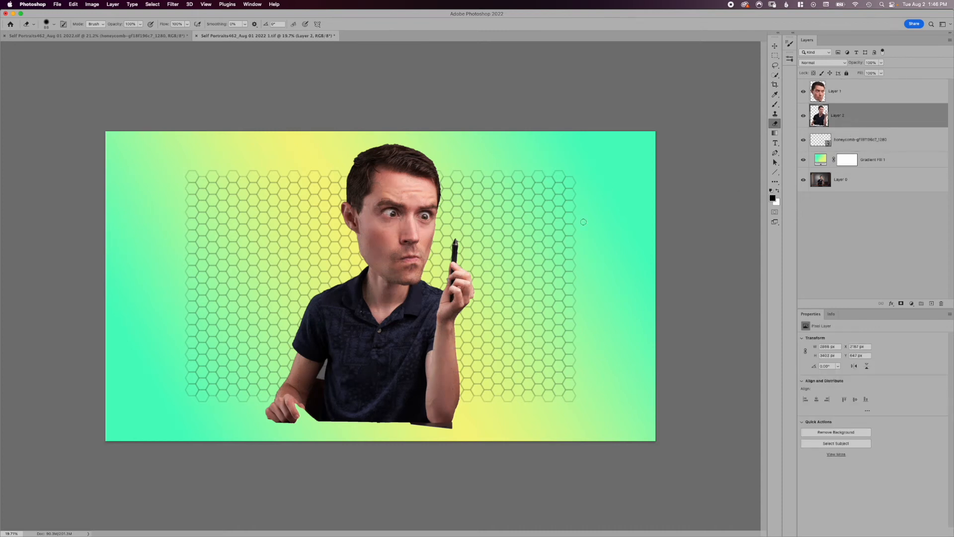
- Enlarge the honeycomb layer to cover the whole canvas and lower its opacity so the pattern looks fainter
left_click(564, 235, "super")
key("super+t")
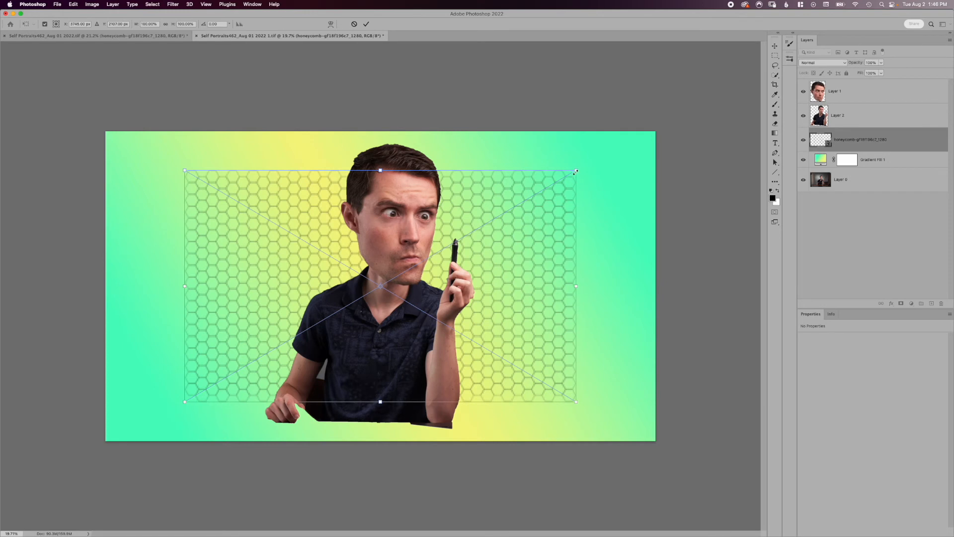
left_click_drag(577, 171, 624, 141)
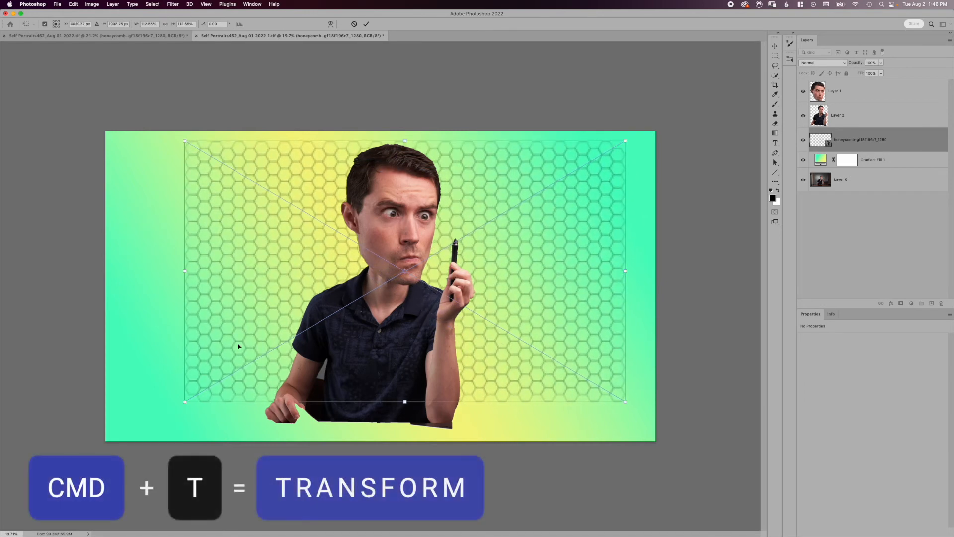
left_click_drag(192, 405, 113, 443)
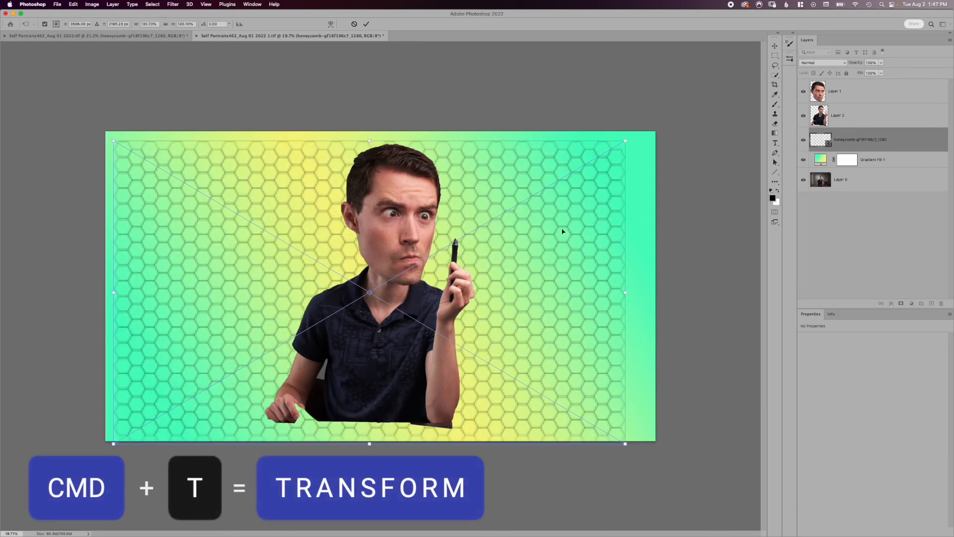
left_click_drag(622, 144, 654, 131)
left_click_drag(125, 285, 105, 286)
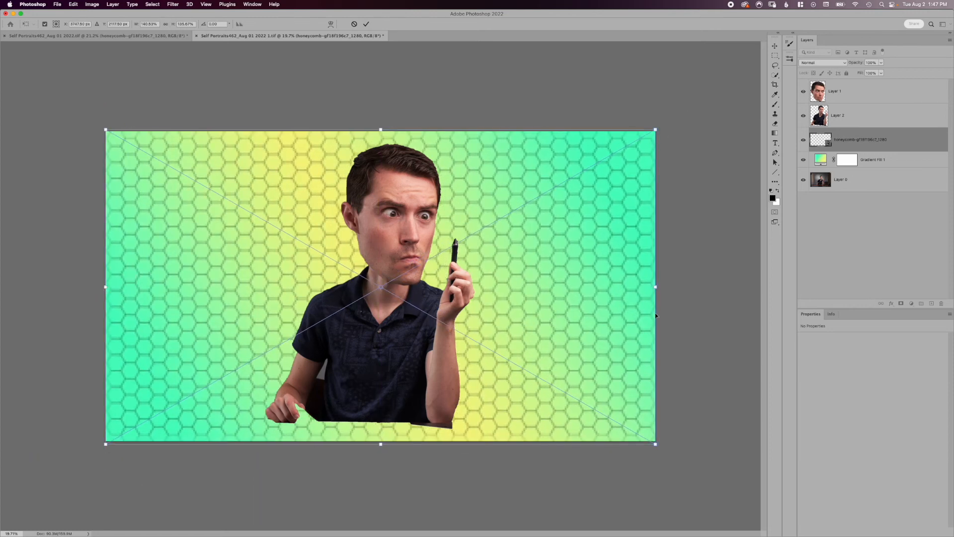
key("Return")
key("e")
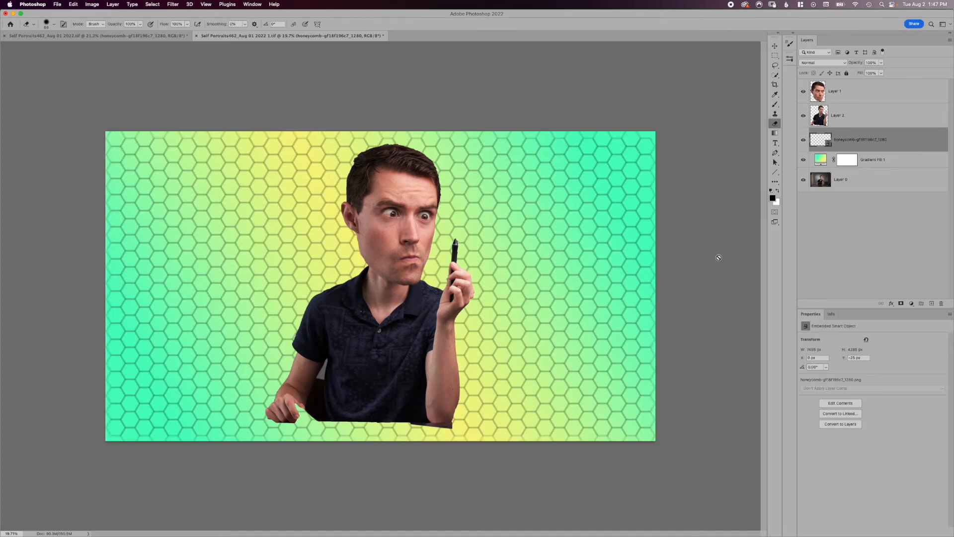
left_click_drag(859, 64, 859, 65)
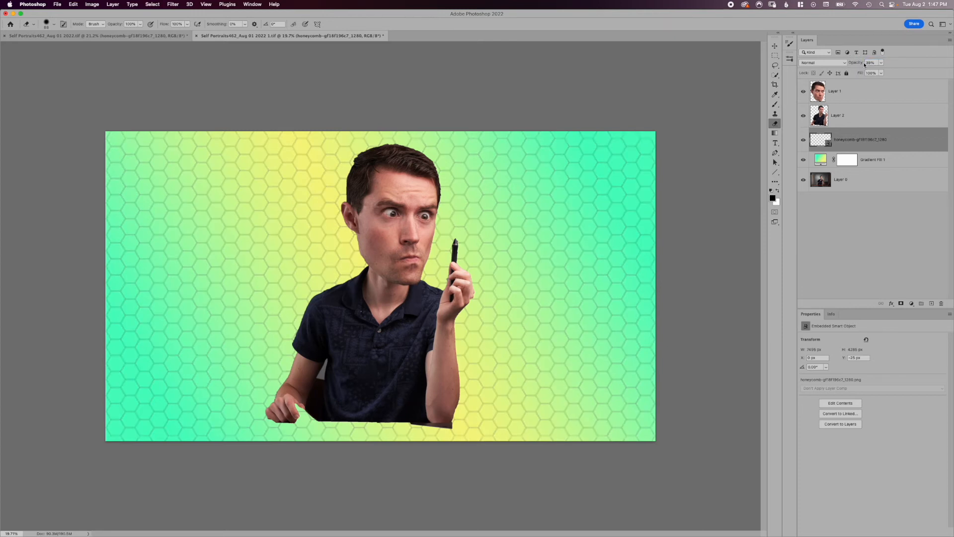
- Add a 101 pt text layer reading "WTF" above Layer 1, beside the head
left_click(873, 94)
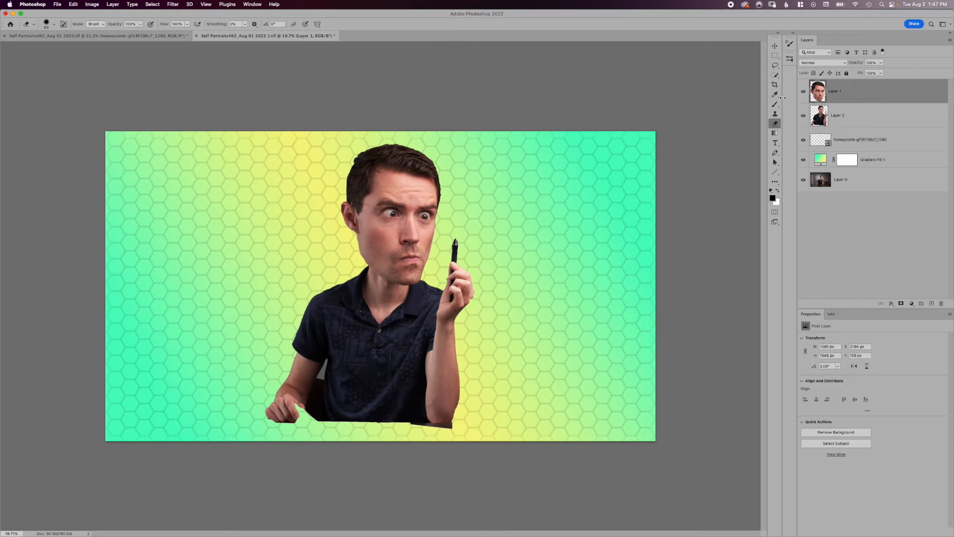
left_click(775, 142)
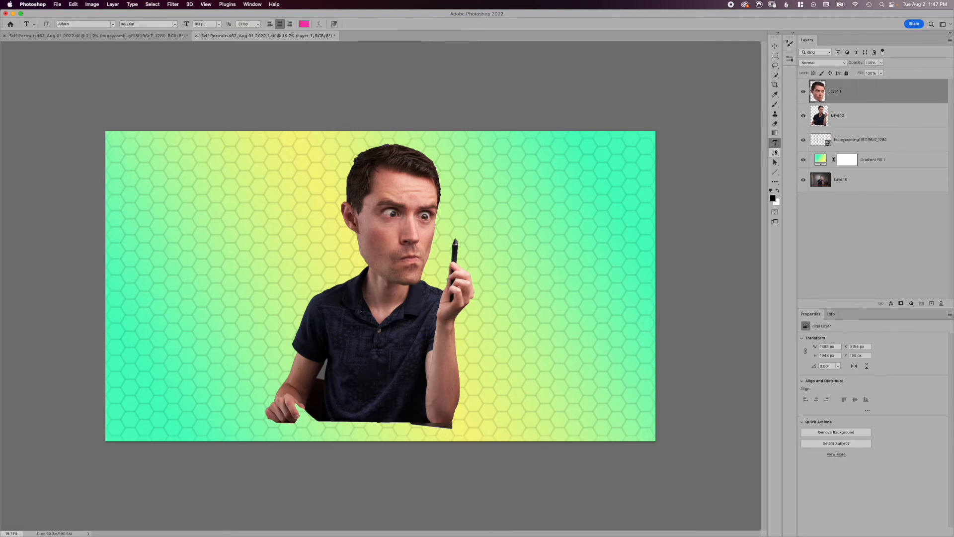
left_click(240, 214)
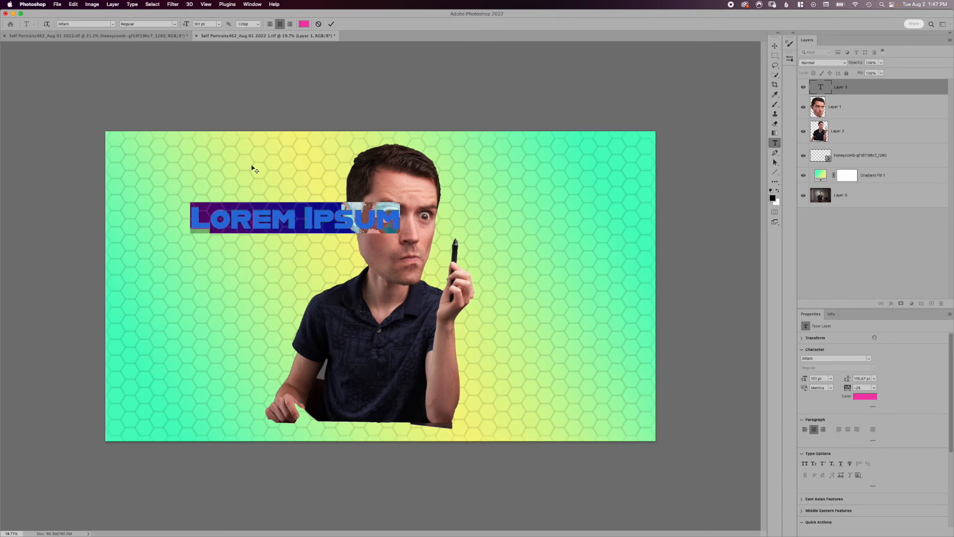
type("WTF")
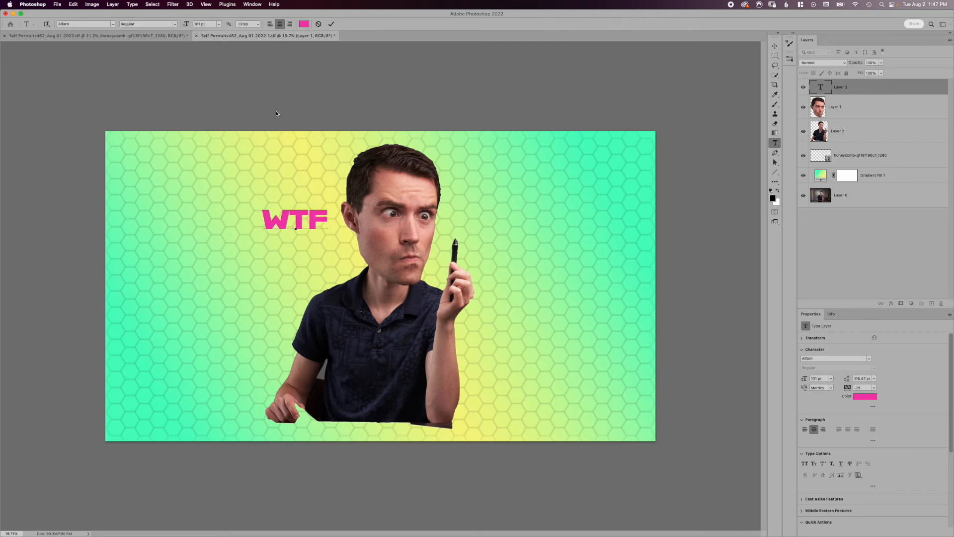
left_click(895, 91)
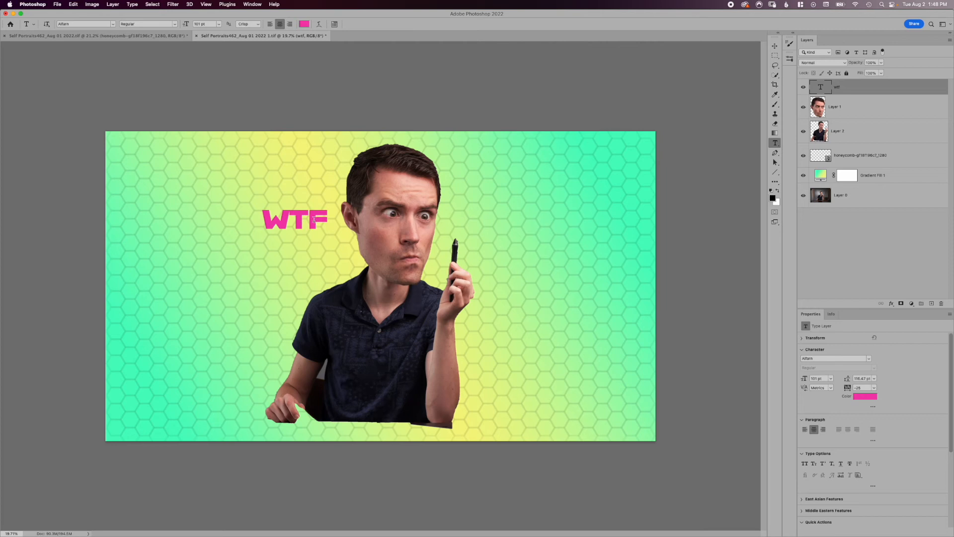
- Try green and orange for the WTF text colour, settling on a bright magenta pink
left_click(307, 27)
mouse_move(569, 230)
left_mouse_down()
mouse_move(572, 247)
mouse_move(585, 210)
left_mouse_up()
left_click(620, 255)
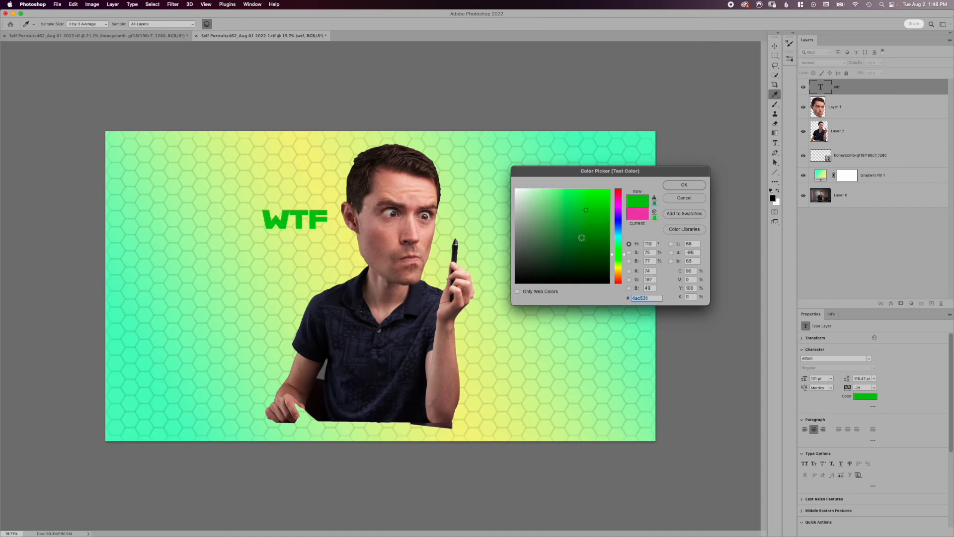
left_click(618, 277)
left_click(571, 193)
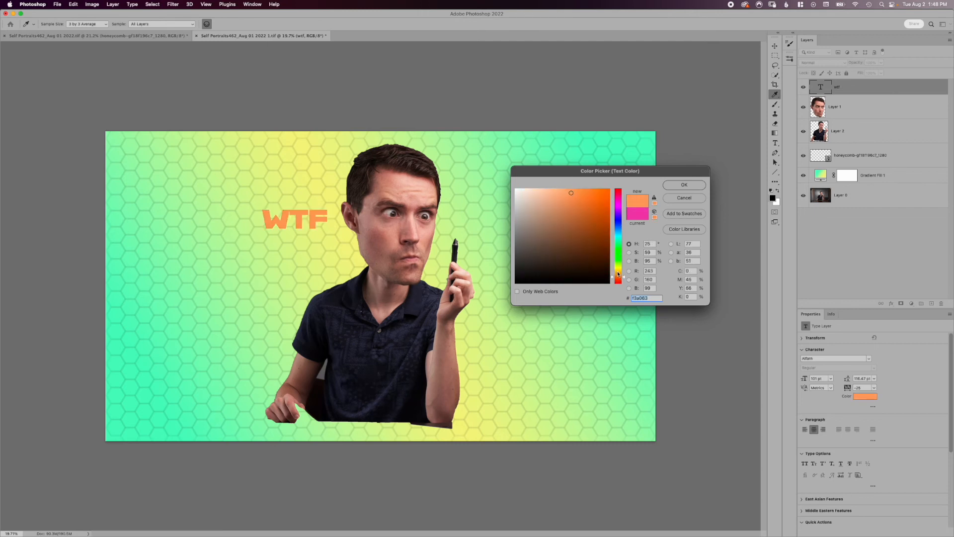
left_click(618, 281)
mouse_move(597, 219)
left_mouse_down()
mouse_move(601, 195)
mouse_move(619, 201)
mouse_move(578, 199)
mouse_move(592, 196)
left_mouse_up()
left_click(590, 198)
left_click(579, 202)
left_click(692, 198)
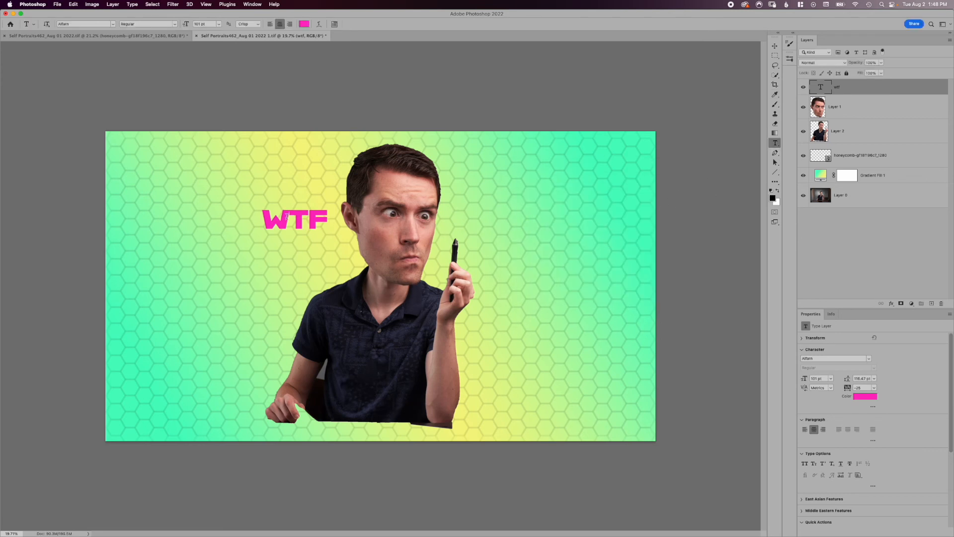
- Scale the WTF text to about 166%, tilt it about 21° counter-clockwise and place it beside the ear
key("super+t")
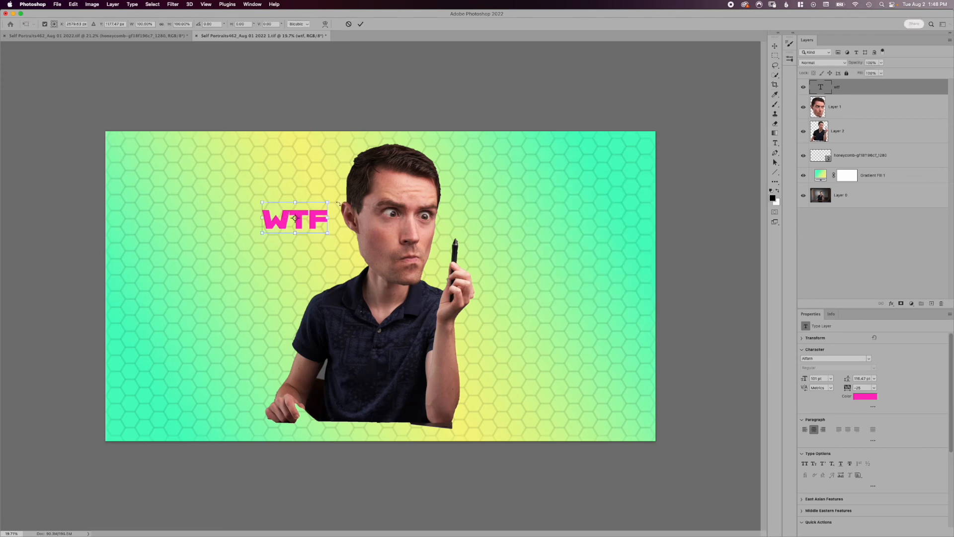
left_click_drag(327, 203, 369, 173)
left_click_drag(347, 198, 306, 214)
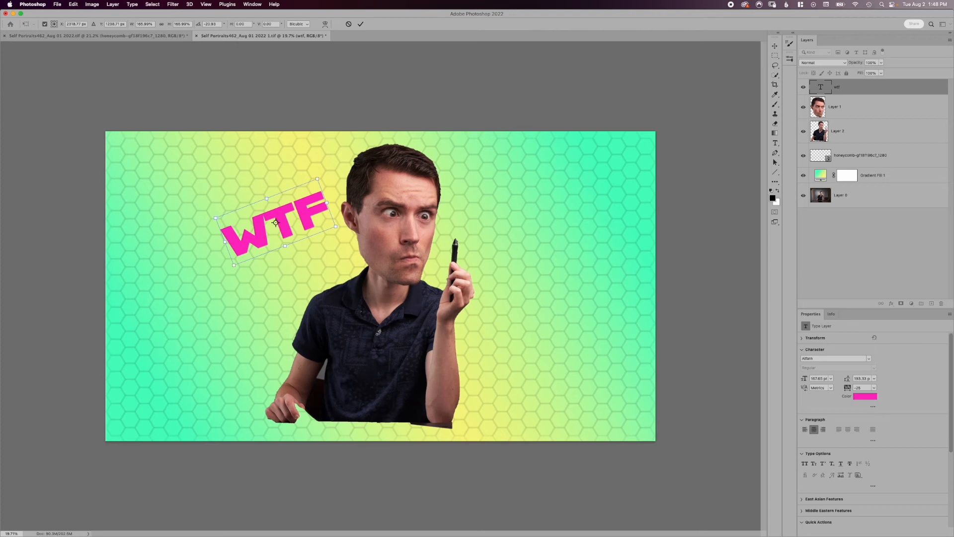
key("Return")
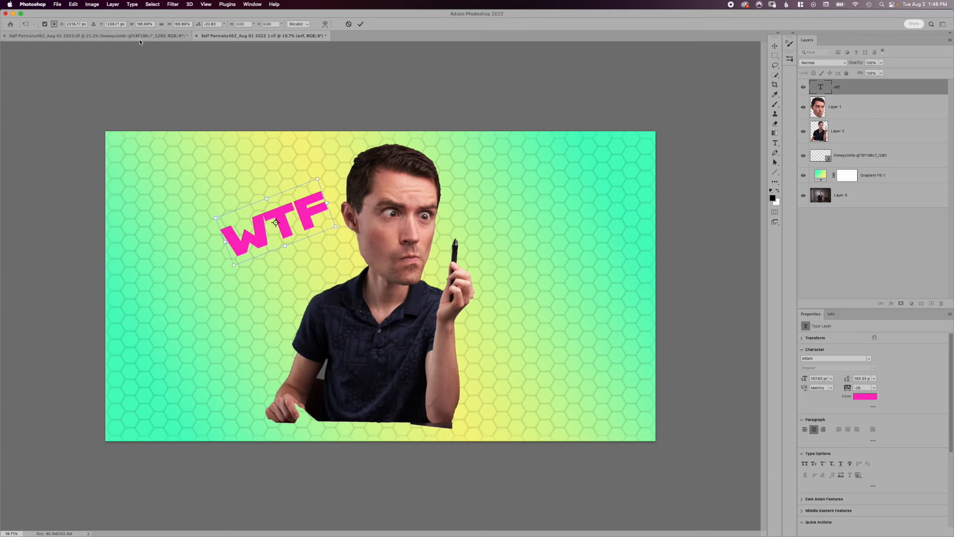
key("t")
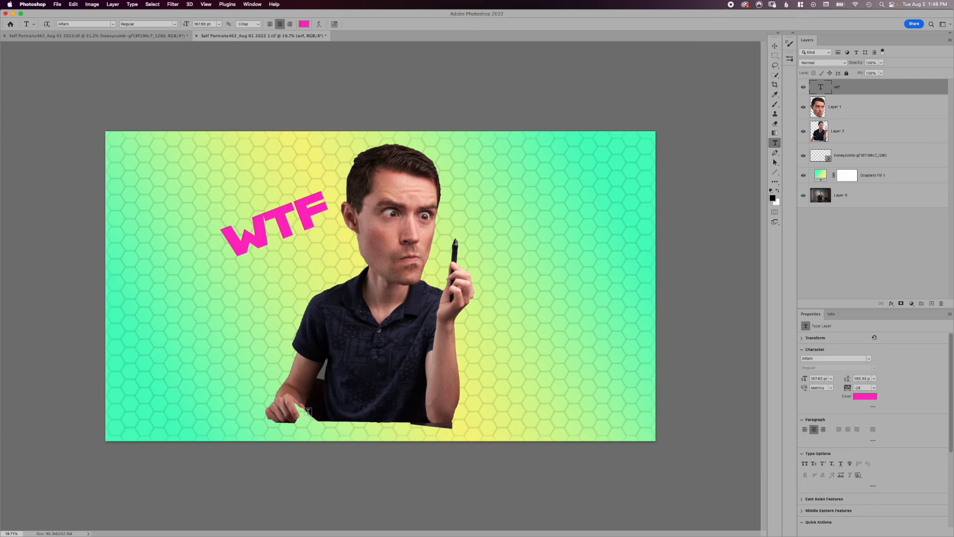
- Move the head and body layers down until the body's cut-off lower edge leaves the canvas, and lower the WTF text to match
left_click(845, 127)
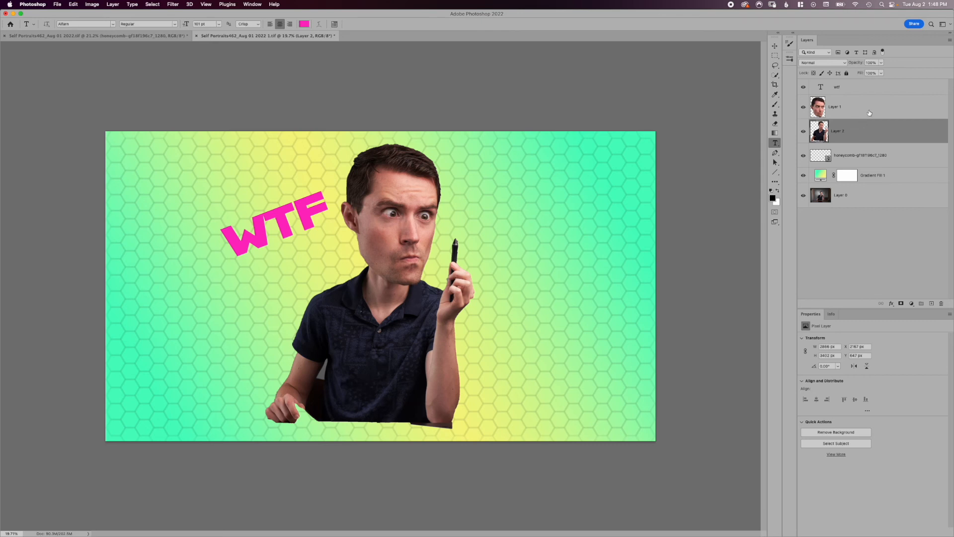
left_click(868, 115, "shift")
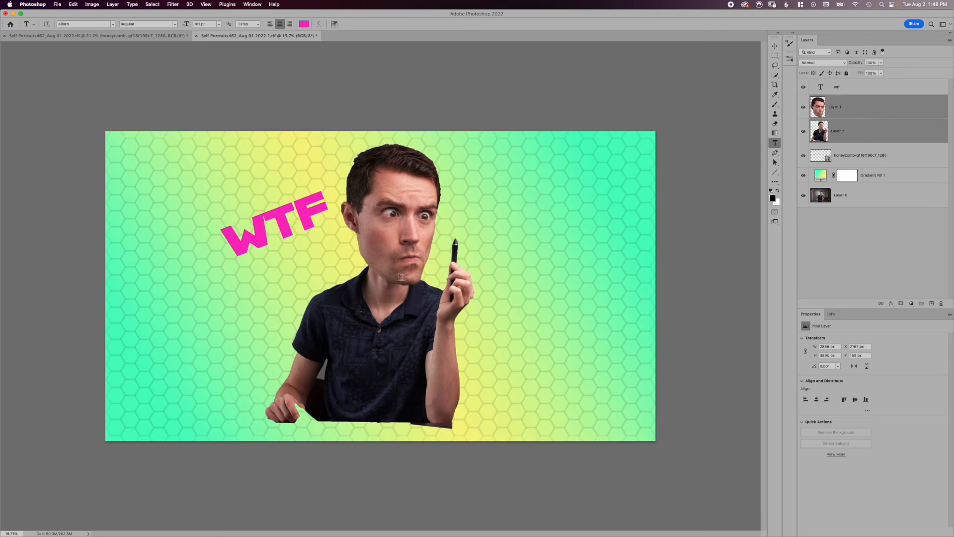
left_click(775, 46)
left_click_drag(398, 335, 398, 376)
left_click(886, 88)
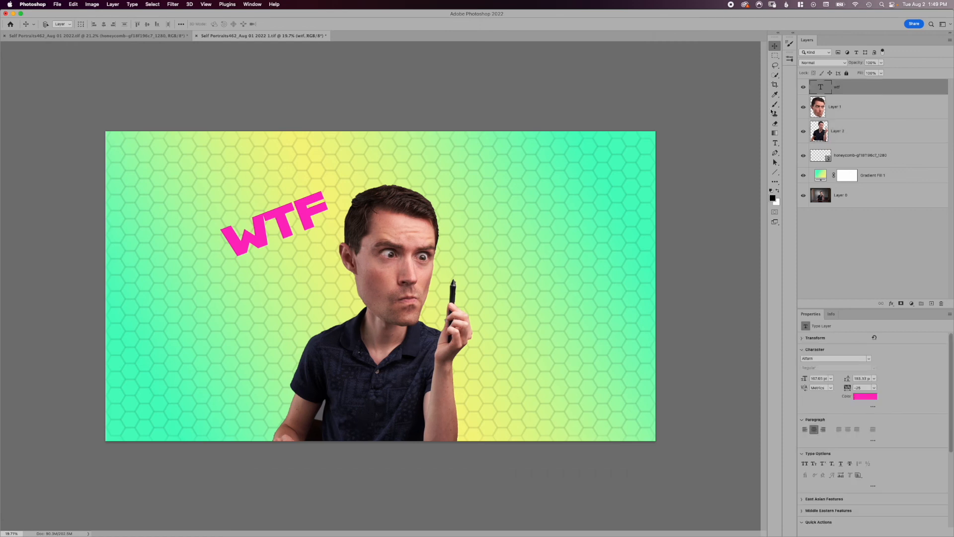
left_click_drag(280, 227, 281, 266)
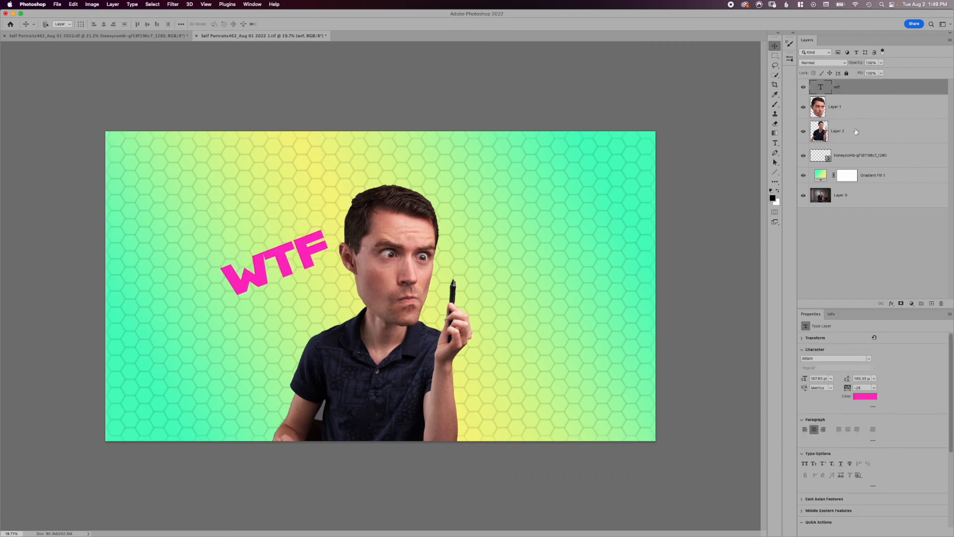
- Crop the canvas to a tighter 16:9 frame around the figure and the WTF text
key("c")
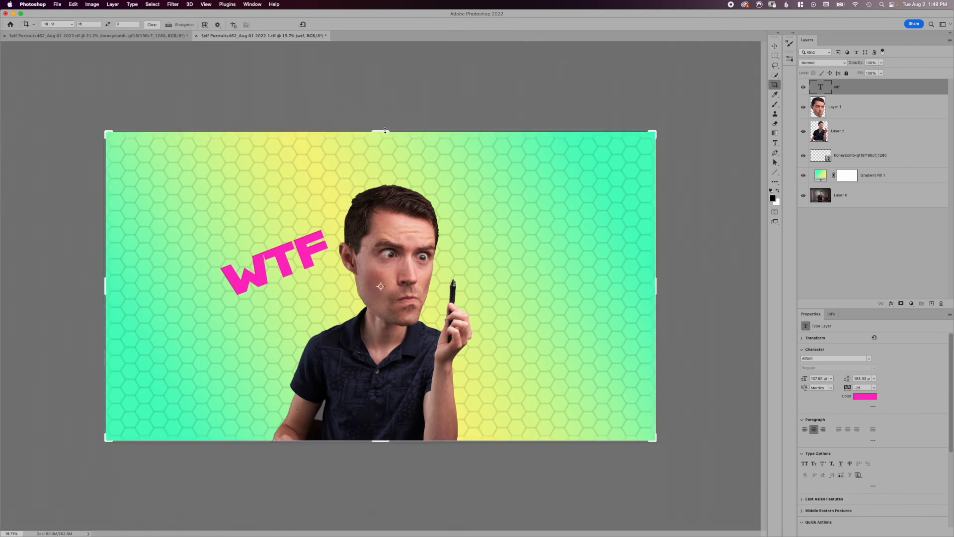
left_click_drag(383, 131, 383, 155)
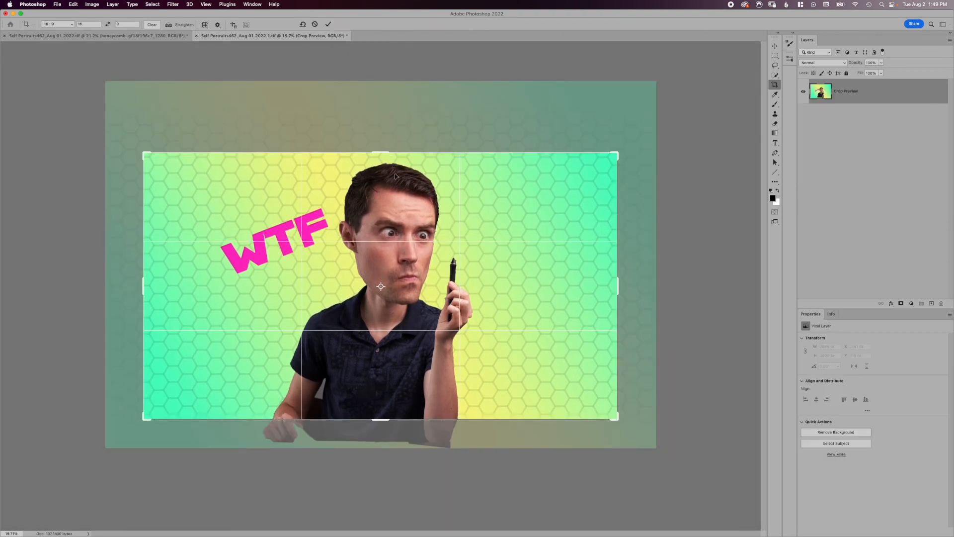
key("Return")
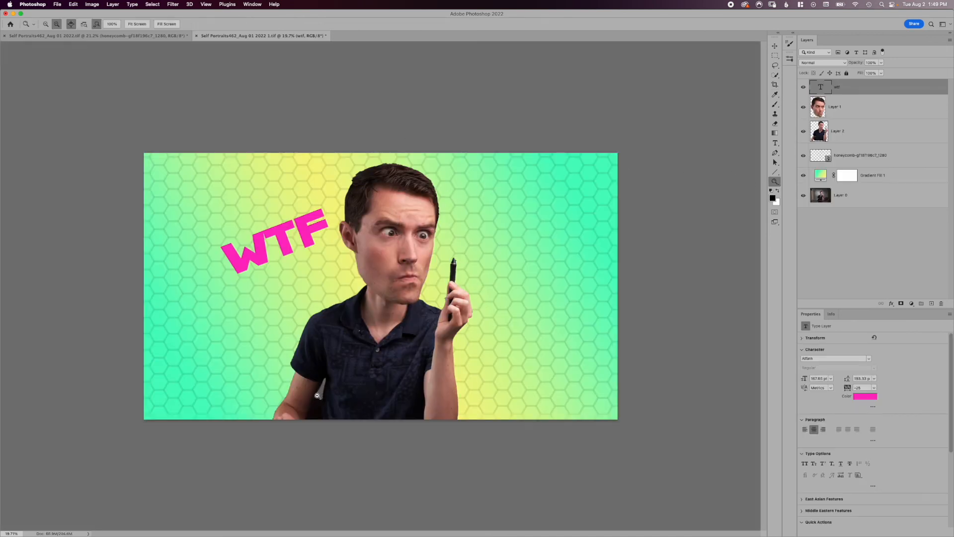
- Erase the leftover studio background between the lowered arm and the shirt on Layer 2 with a resized eraser brush
scroll(322, 397, "up", 5)
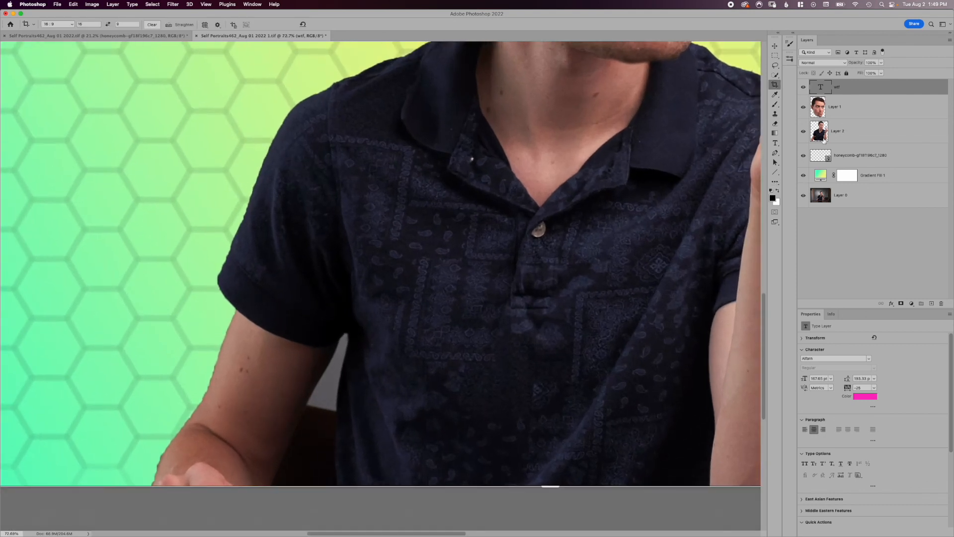
left_click(825, 133)
left_click(804, 132)
left_click(804, 132)
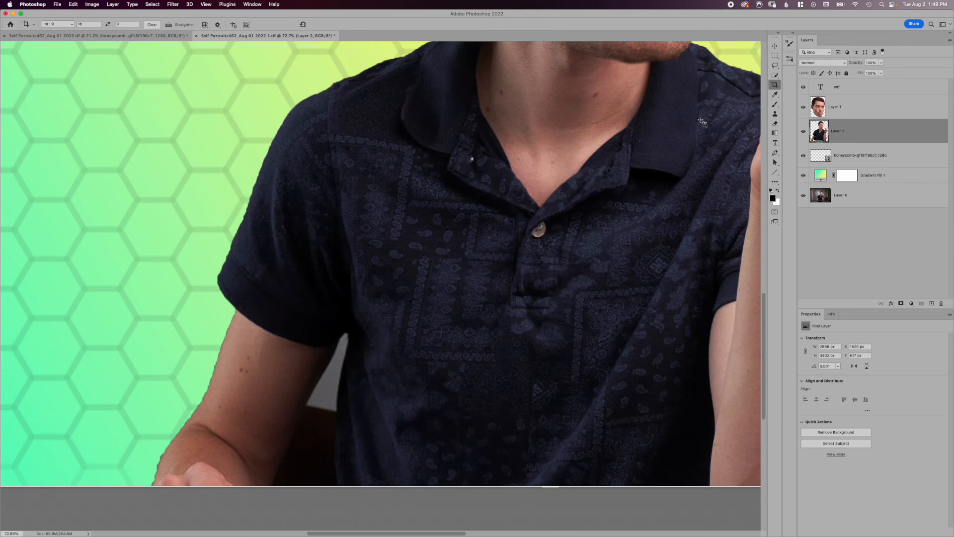
left_click(775, 123)
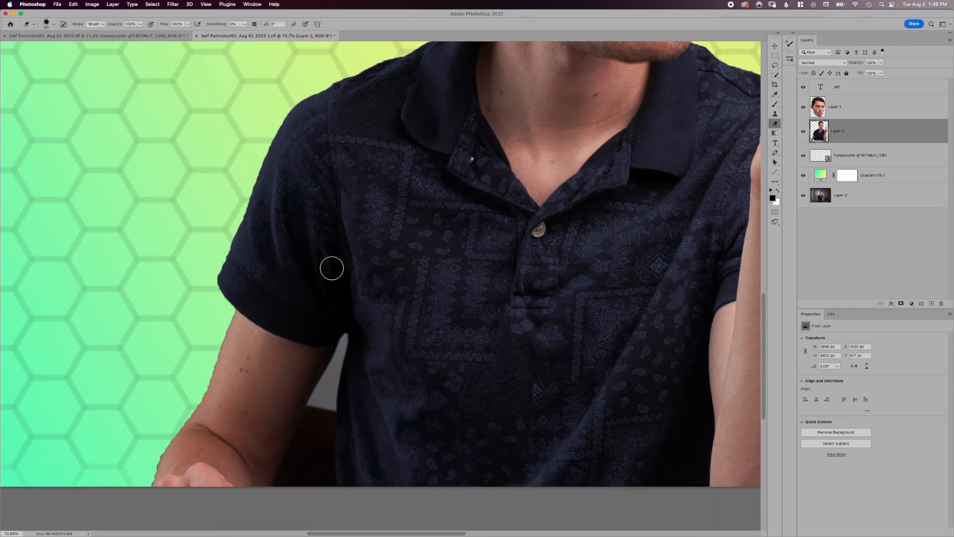
right_click(347, 321)
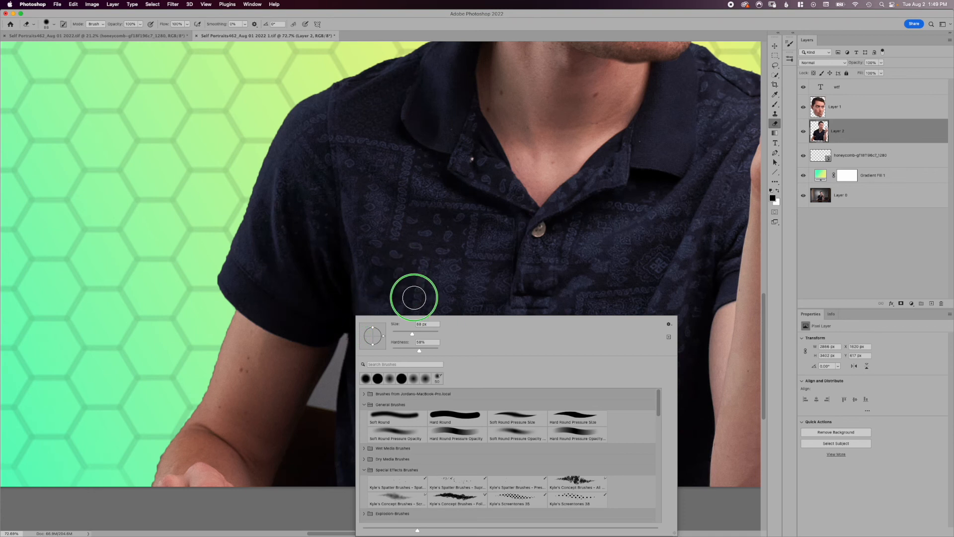
left_click_drag(412, 334, 411, 335)
mouse_move(339, 353)
left_mouse_down()
mouse_move(305, 477)
mouse_move(315, 413)
mouse_move(298, 472)
mouse_move(341, 334)
mouse_move(317, 491)
left_mouse_up()
scroll(463, 256, "down", 8)
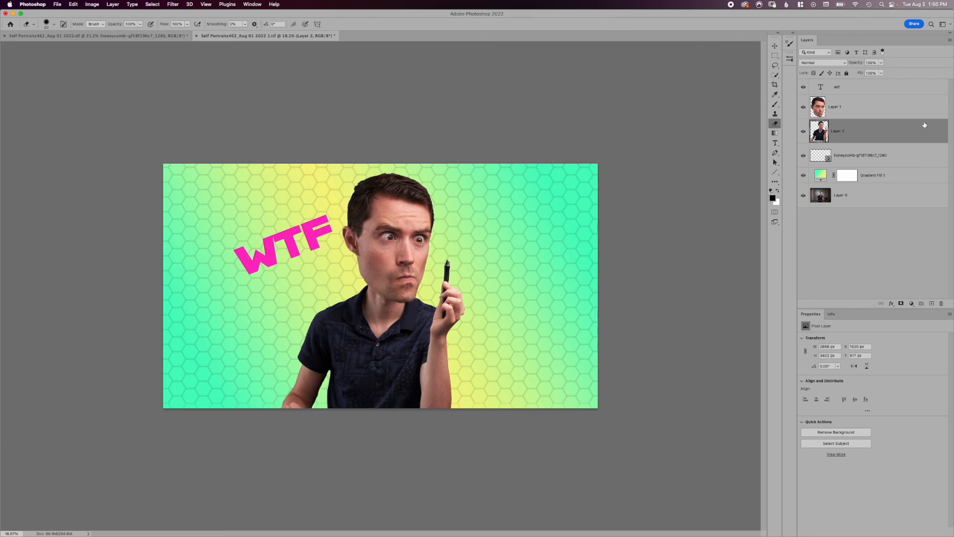
- Scale the head on Layer 1 to about 112% and tilt it about 10° clockwise toward the pen
left_click(890, 114)
key("super+t")
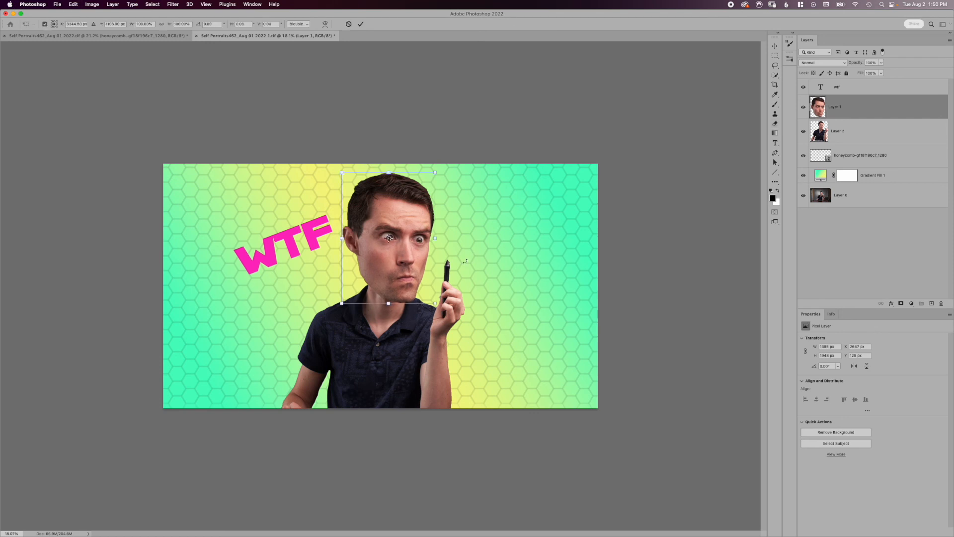
left_click_drag(393, 304, 388, 320)
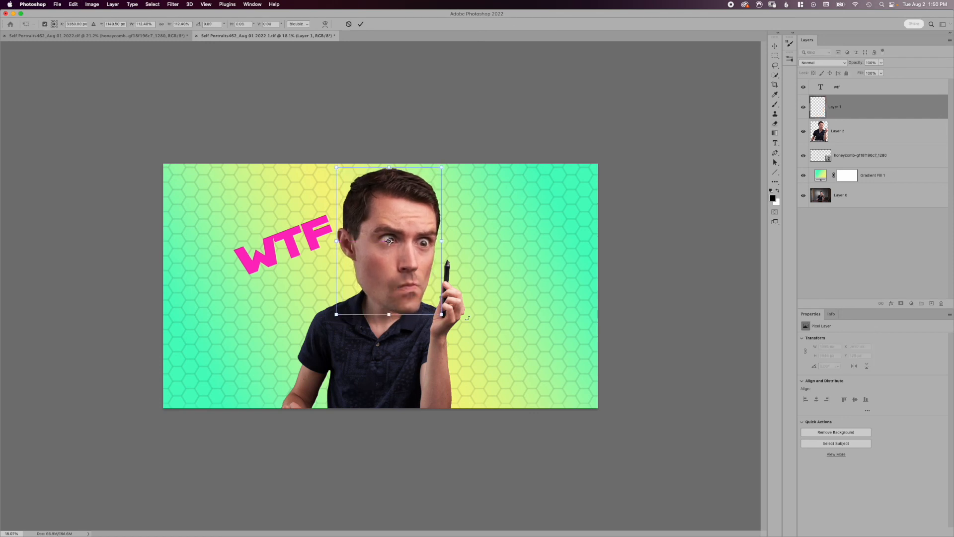
left_click_drag(465, 324, 436, 333)
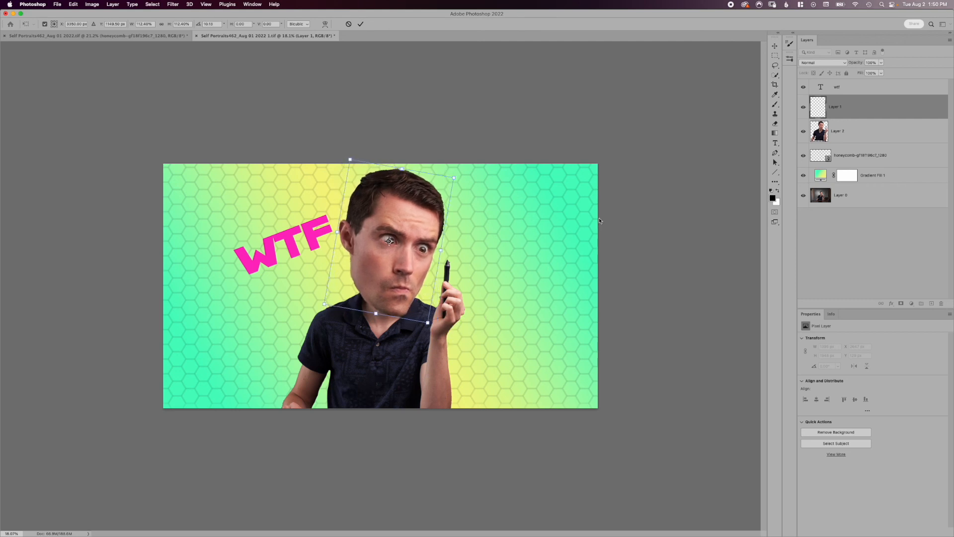
key("Return")
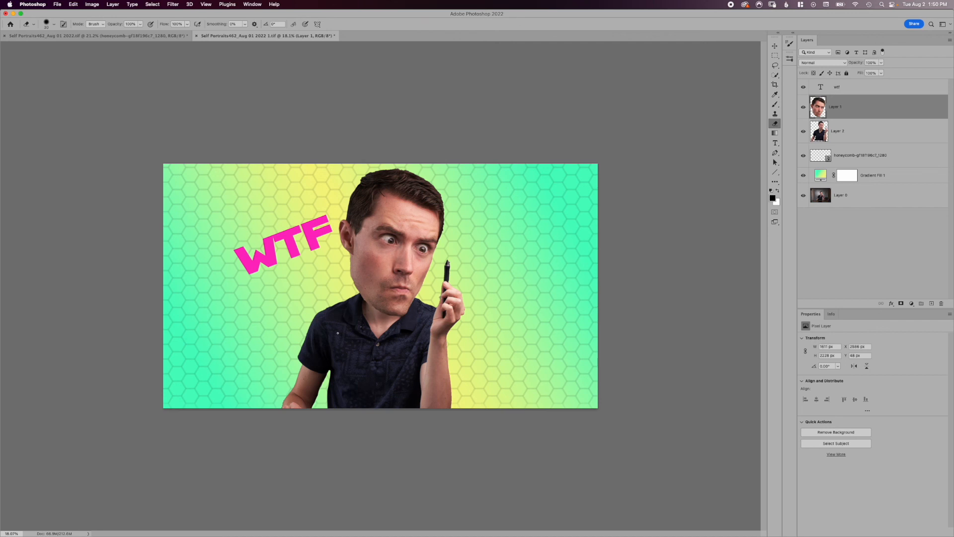